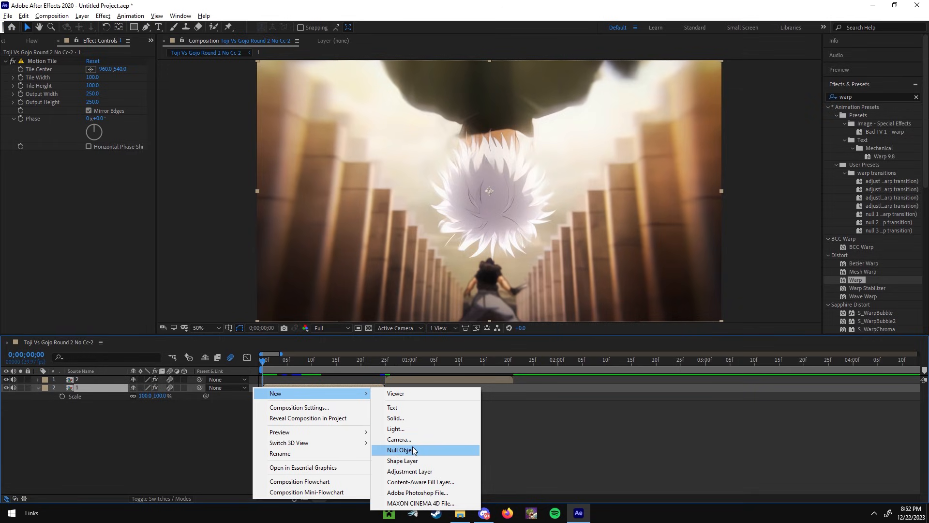
- Add a null object above clip 1 and trim it to end where clip 1 ends
click(414, 450)
drag(381, 361, 317, 362)
key(ctrl+shift+d)
key(Delete)
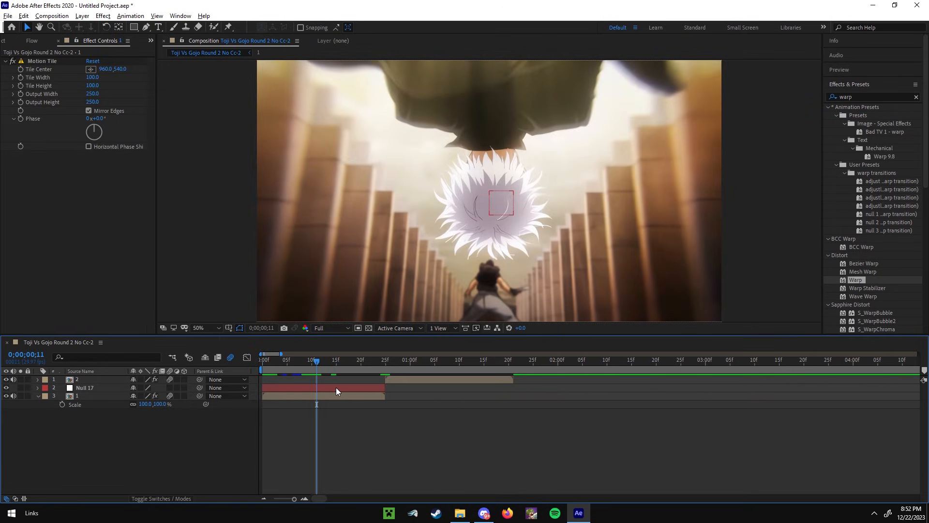
- Duplicate the null, then parent clip 1 to the lower null and the lower null to the upper one
click(336, 387)
key(ctrl+d)
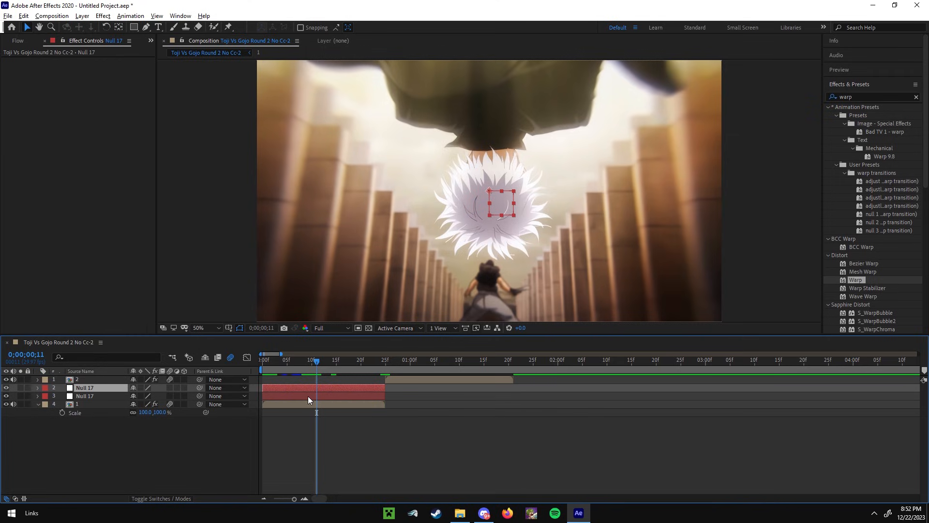
click(326, 403)
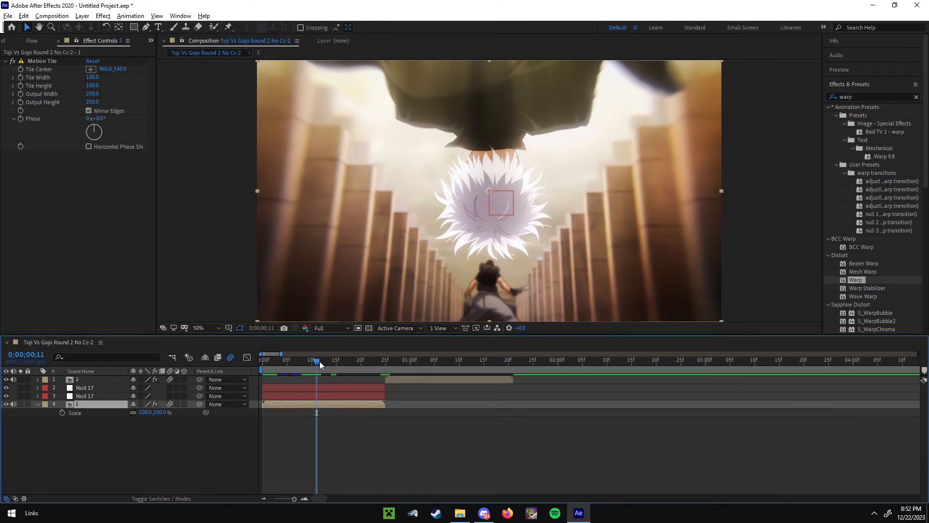
key(Home)
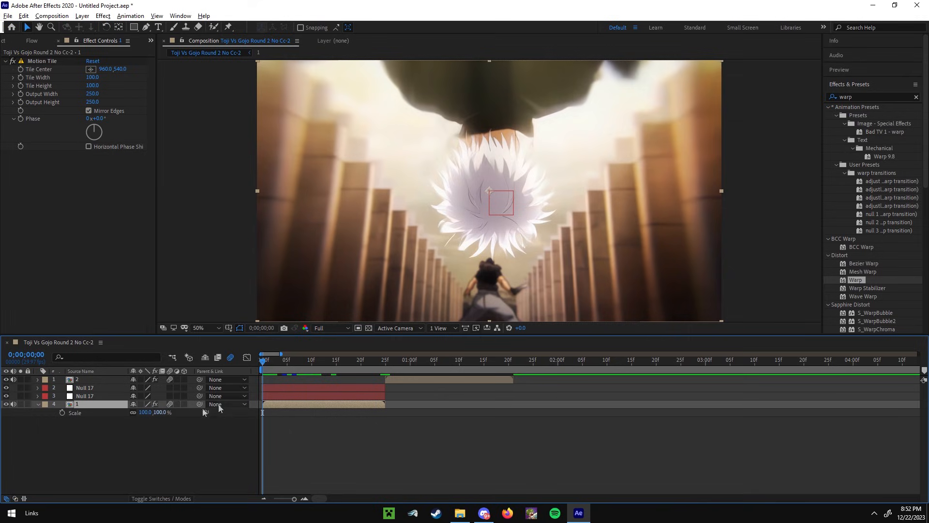
click(317, 366)
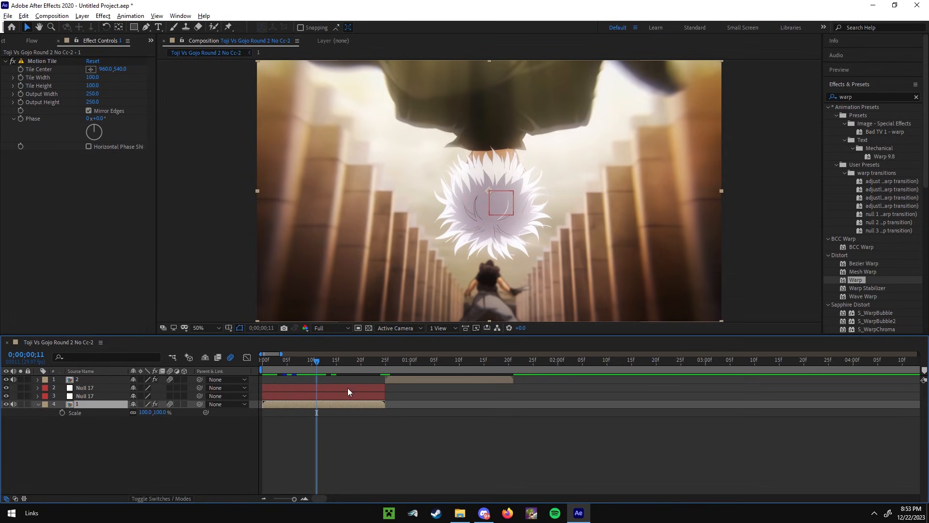
key(Home)
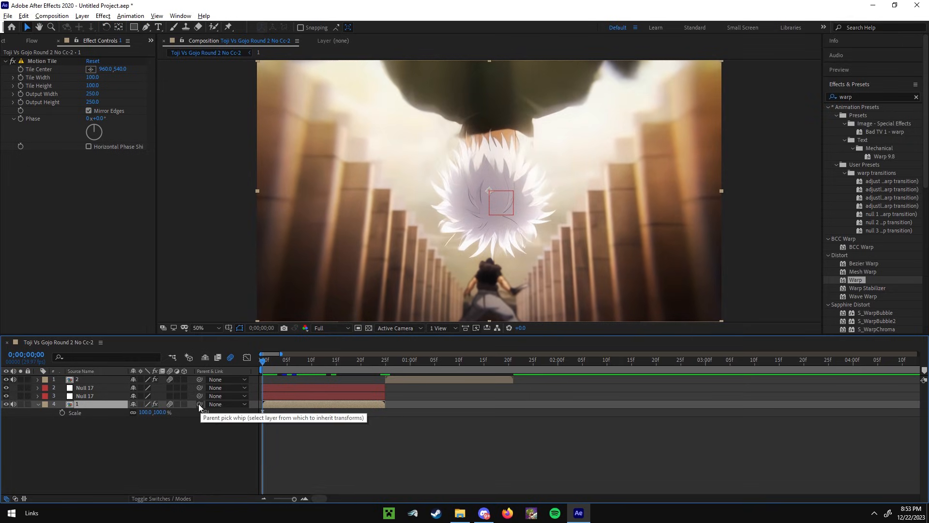
drag(198, 402, 190, 387)
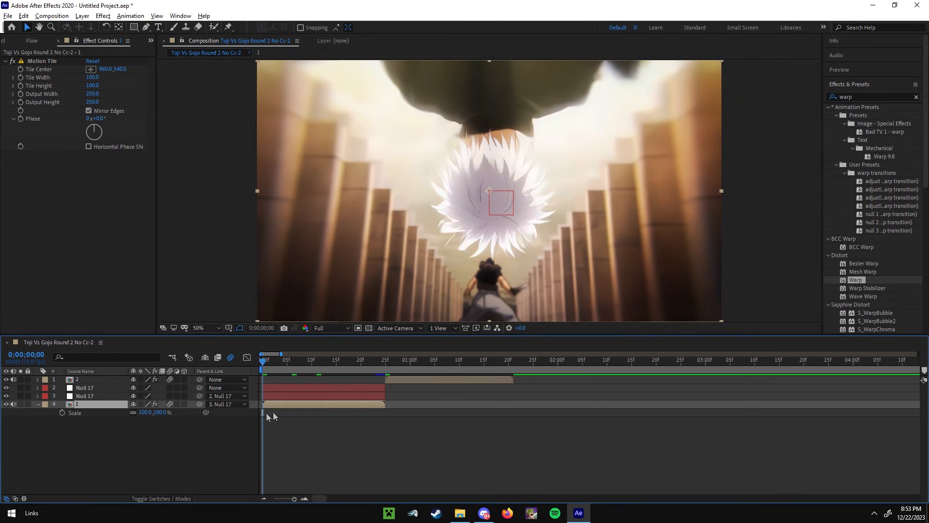
- Set the lower null's Scale to 500% at the first frame and start keyframing it
click(277, 396)
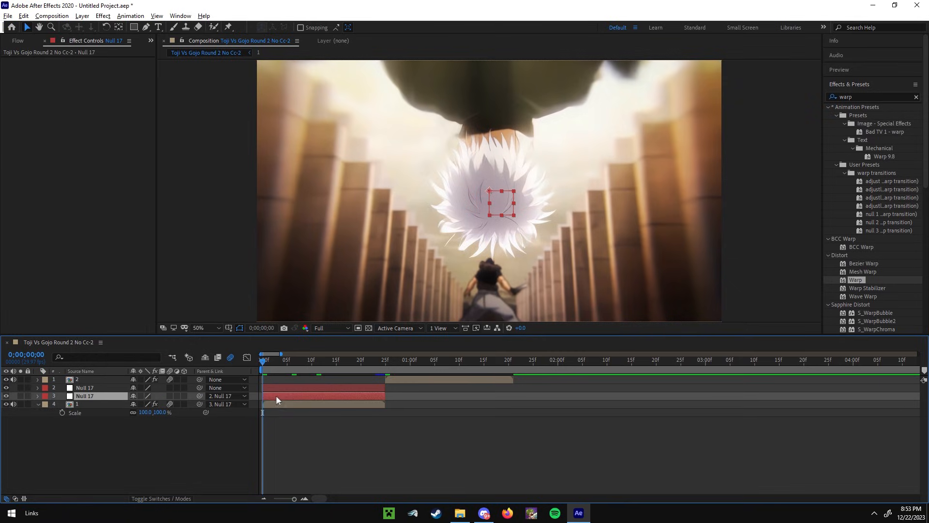
key(s)
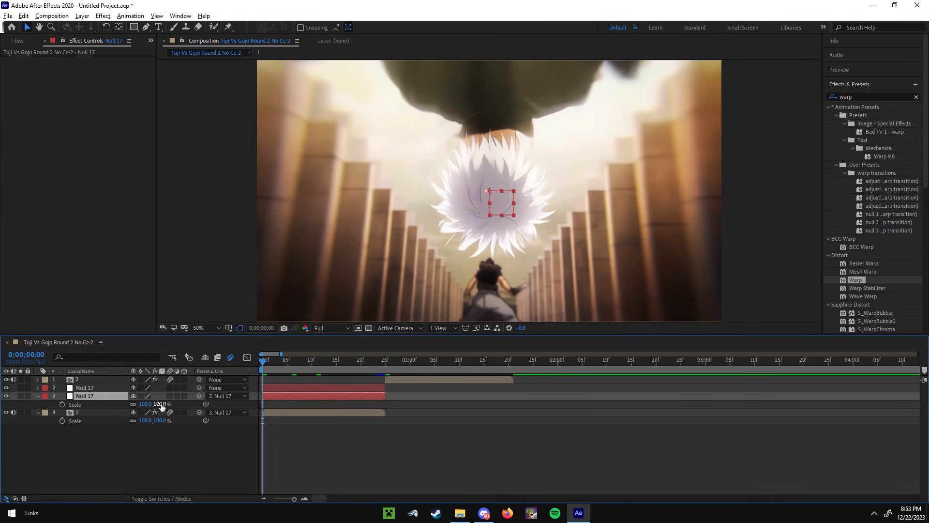
click(161, 404)
text(500)
key(Return)
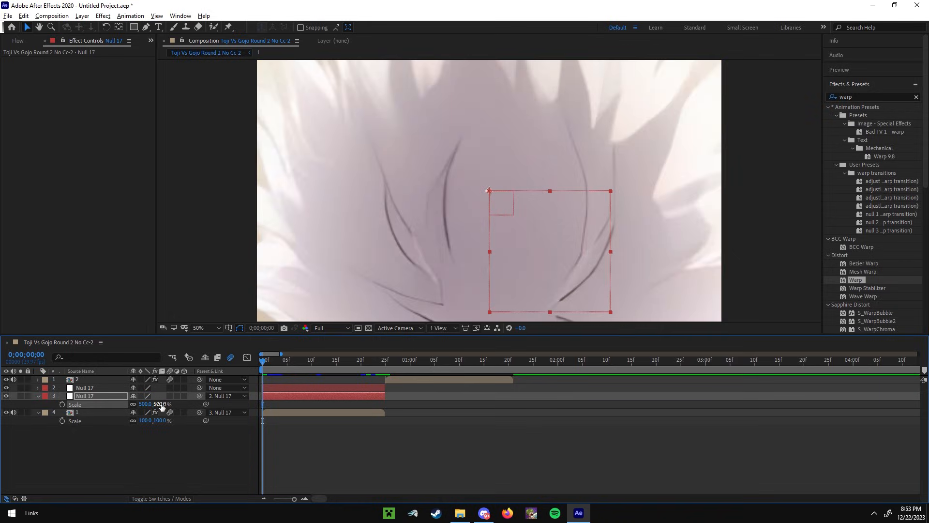
click(62, 405)
- Add a 100% Scale keyframe to the lower null at frame 22
click(373, 362)
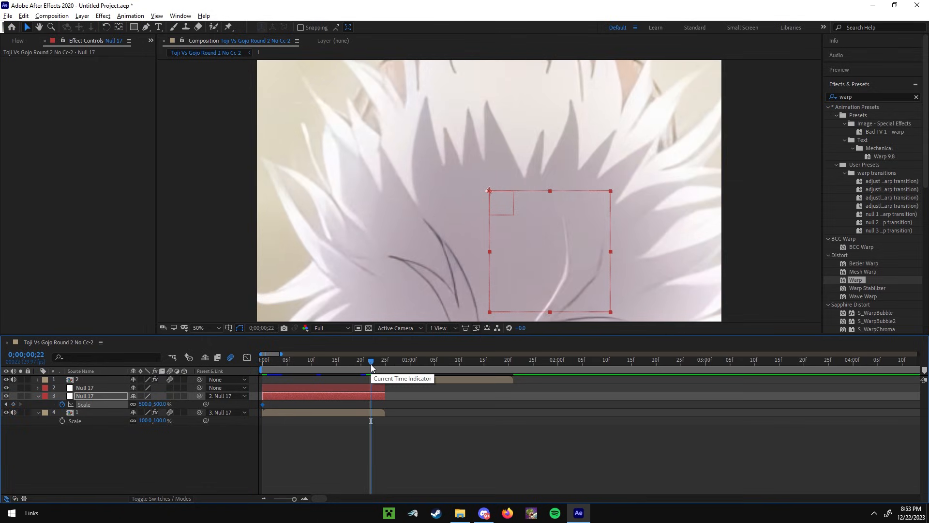
drag(375, 361, 373, 365)
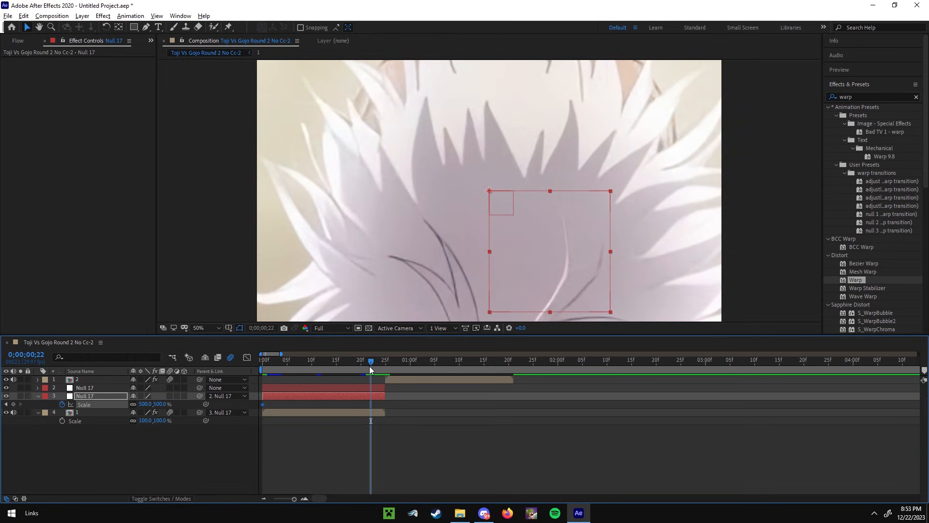
click(160, 404)
text(100)
key(Return)
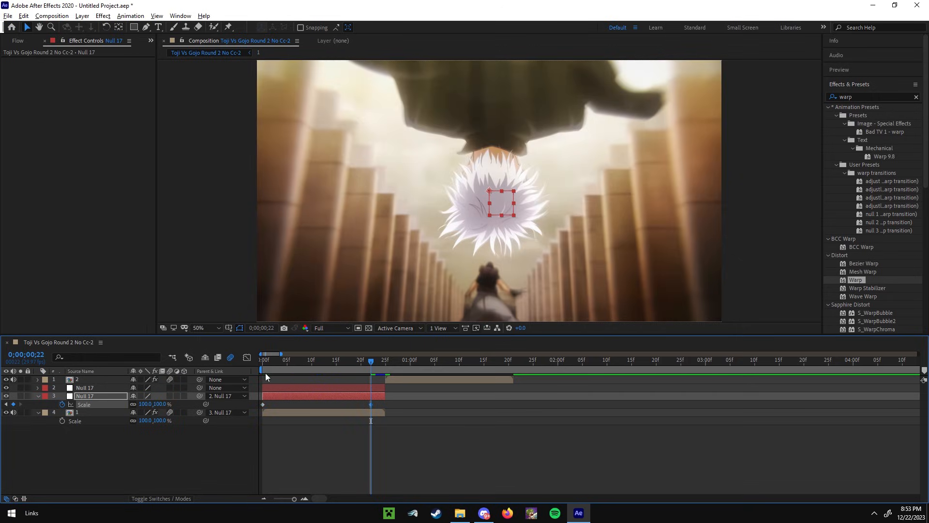
- Ease the lower null's two Scale keyframes and shape the value curve to fall steeply at the start and level out gradually
drag(373, 403, 260, 407)
click(246, 358)
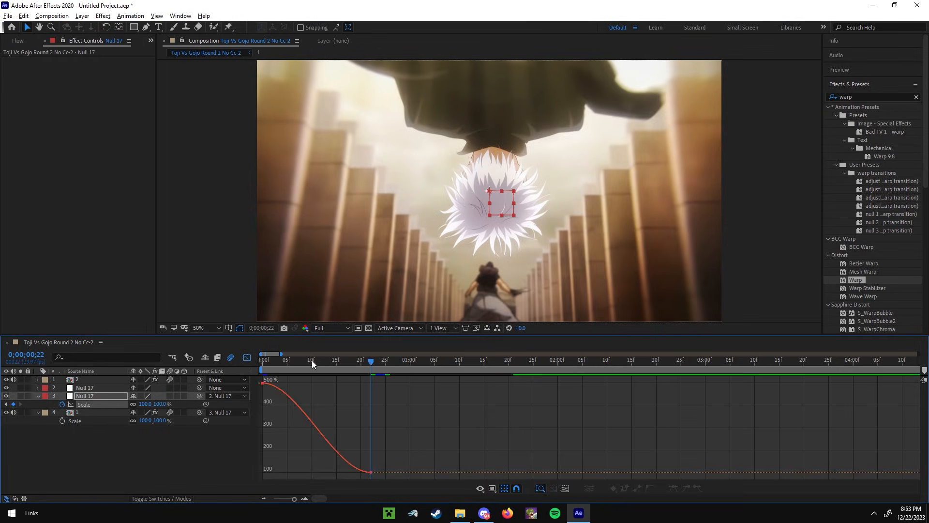
drag(309, 362, 264, 469)
click(295, 401)
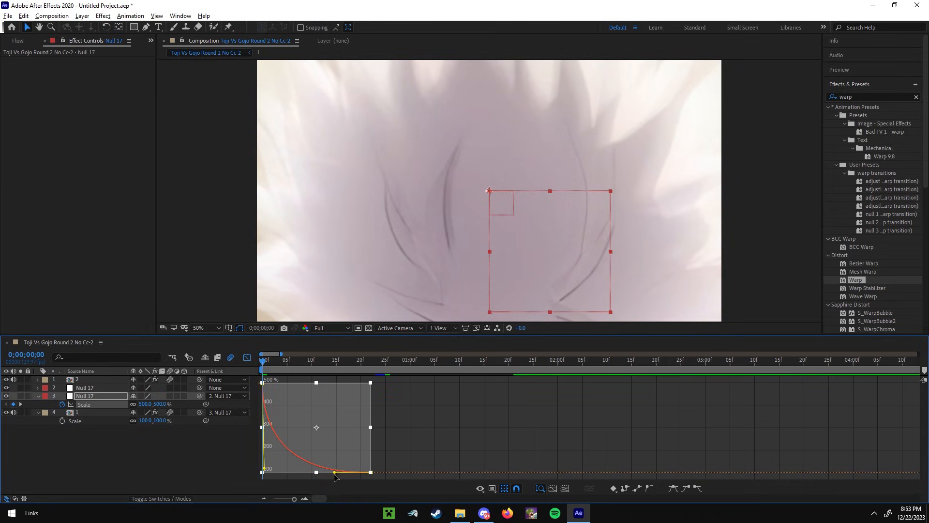
drag(334, 472, 272, 471)
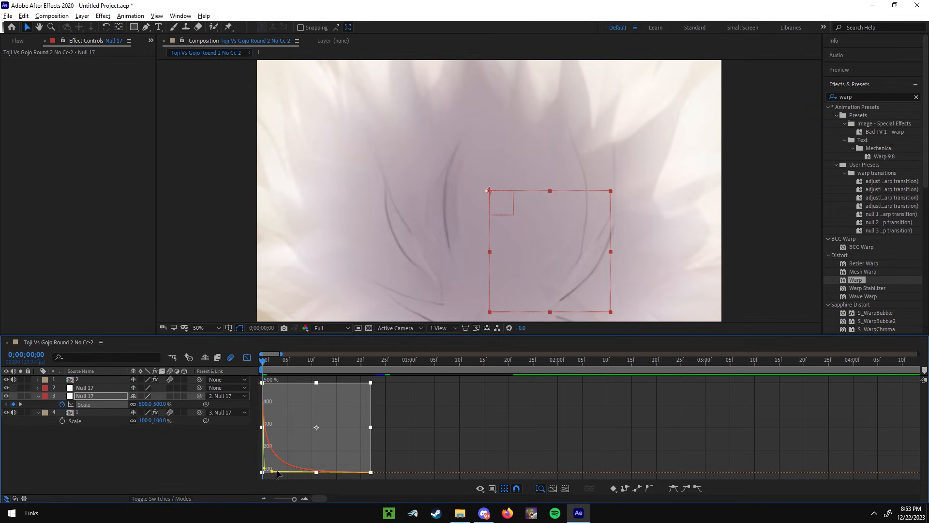
drag(278, 470, 329, 470)
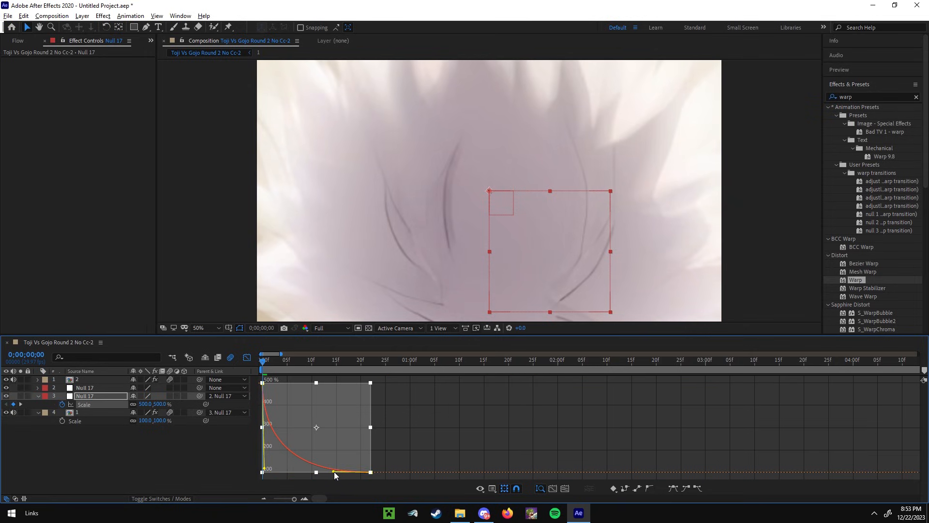
drag(334, 472, 278, 471)
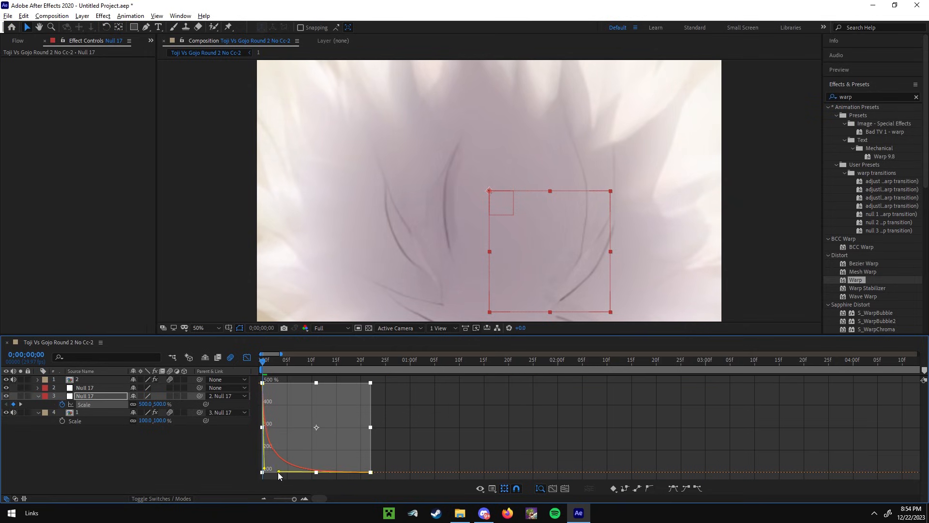
click(247, 358)
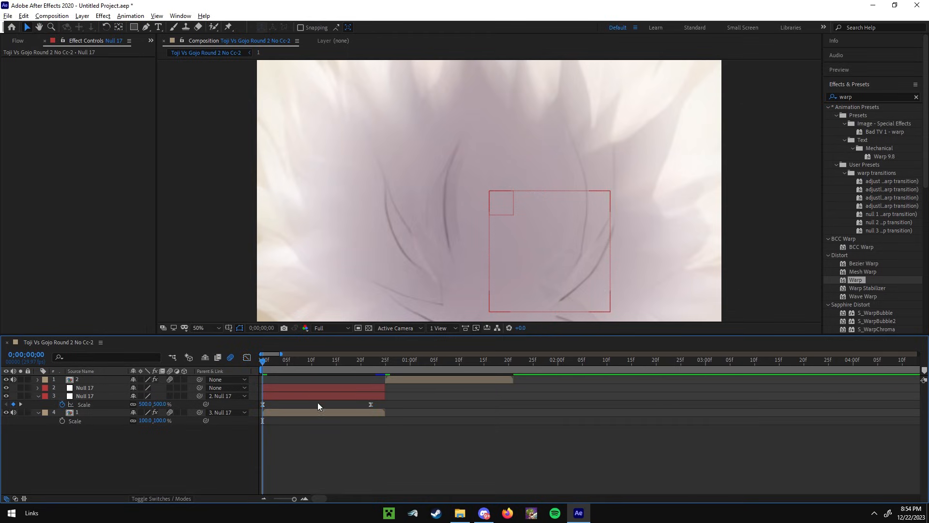
- Preview the opening zoom-out animation on clip 1
click(356, 433)
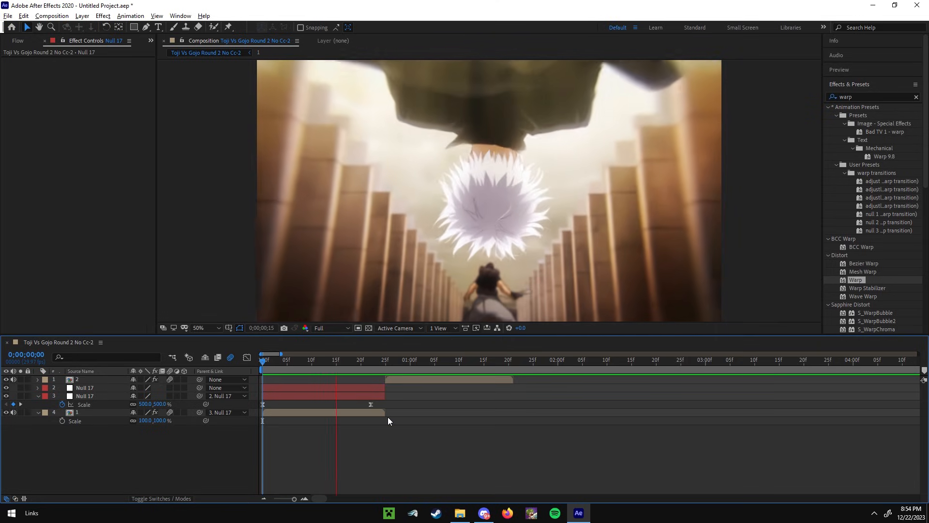
key(space)
drag(295, 363, 327, 364)
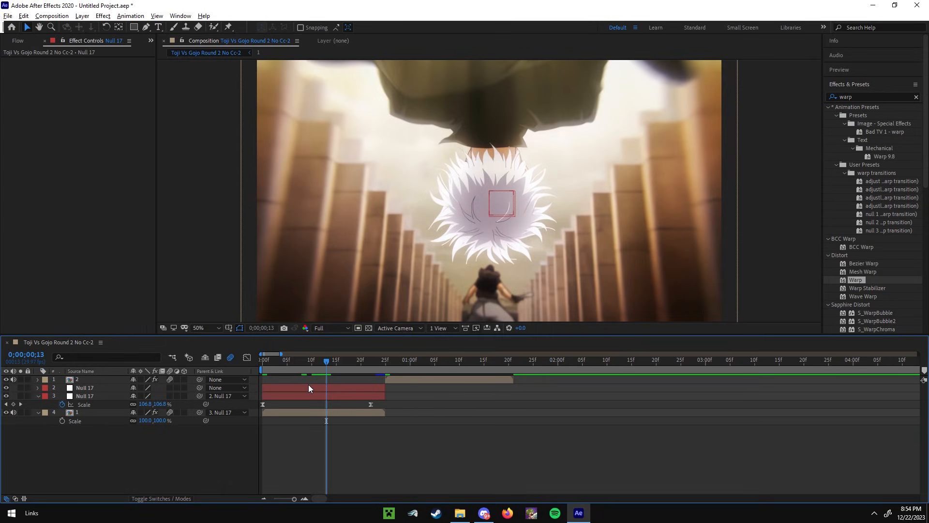
- Add a 100% Scale keyframe to the upper null at frame 14
click(341, 388)
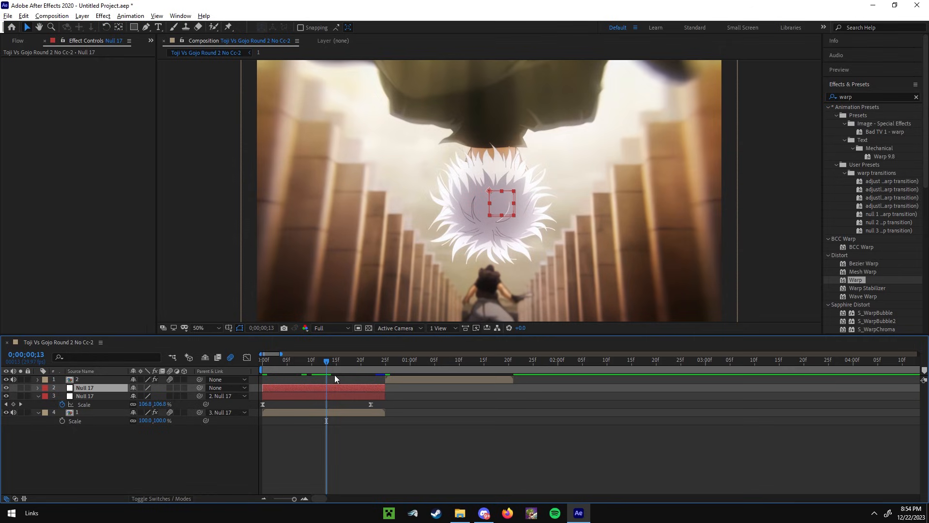
key(s)
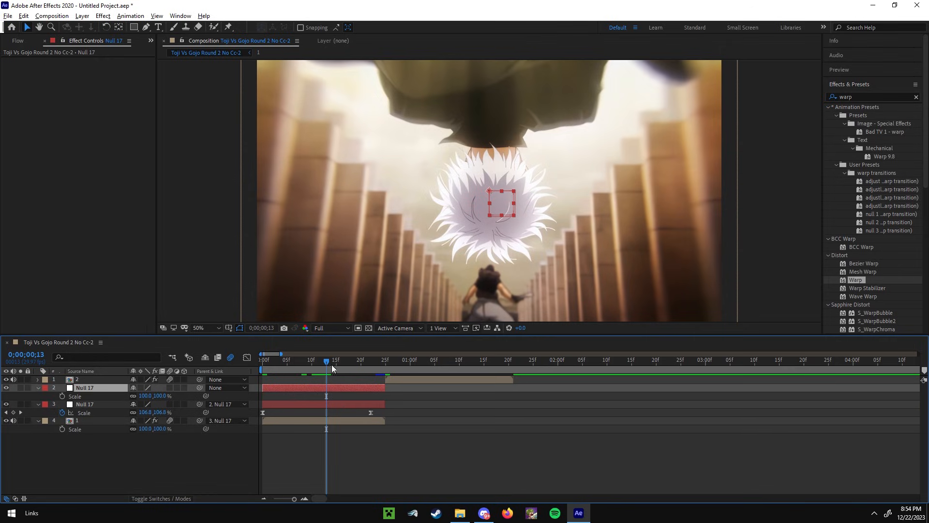
click(332, 362)
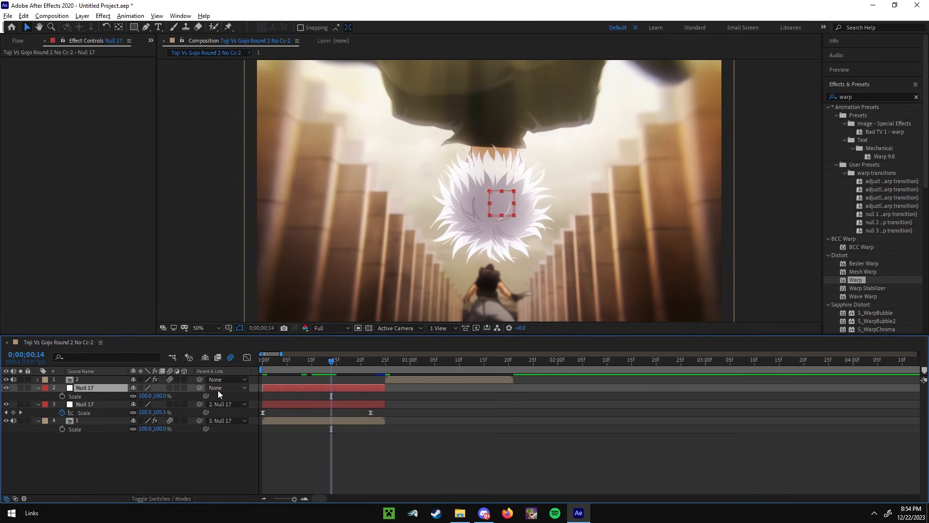
drag(331, 396, 288, 396)
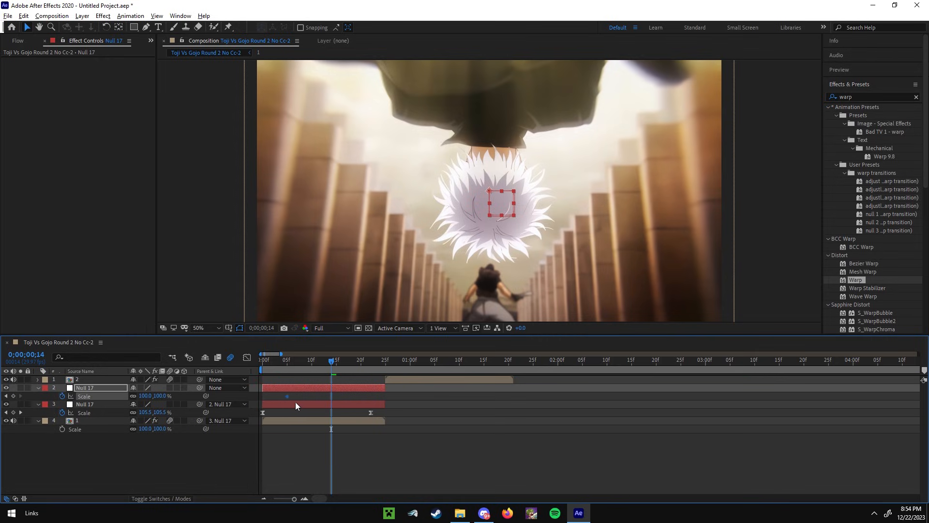
mouse_move(343, 407)
mouse_down()
mouse_move(301, 403)
mouse_move(332, 404)
mouse_up()
click(366, 432)
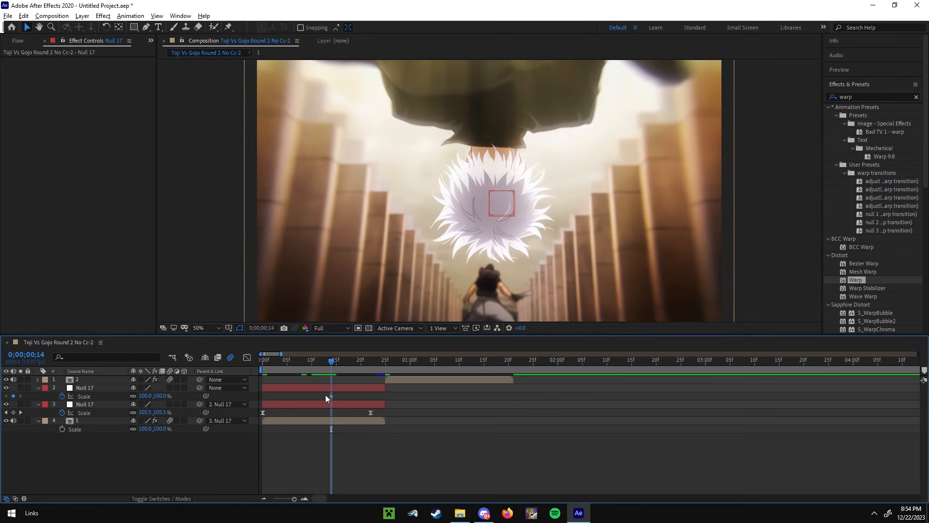
- Set the upper null's Scale to 40% at frame 24, near the end of clip 1
scroll(325, 396, up, 2)
click(435, 362)
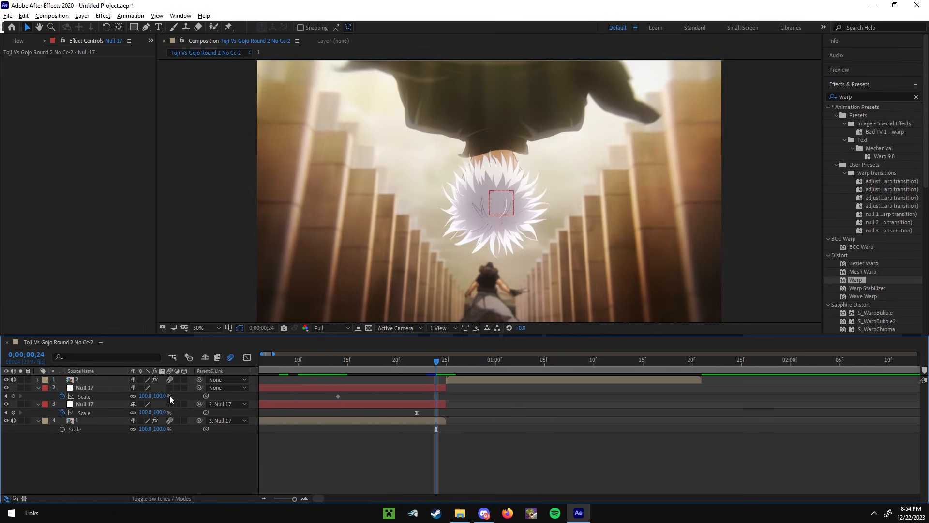
click(168, 396)
text(40)
key(Return)
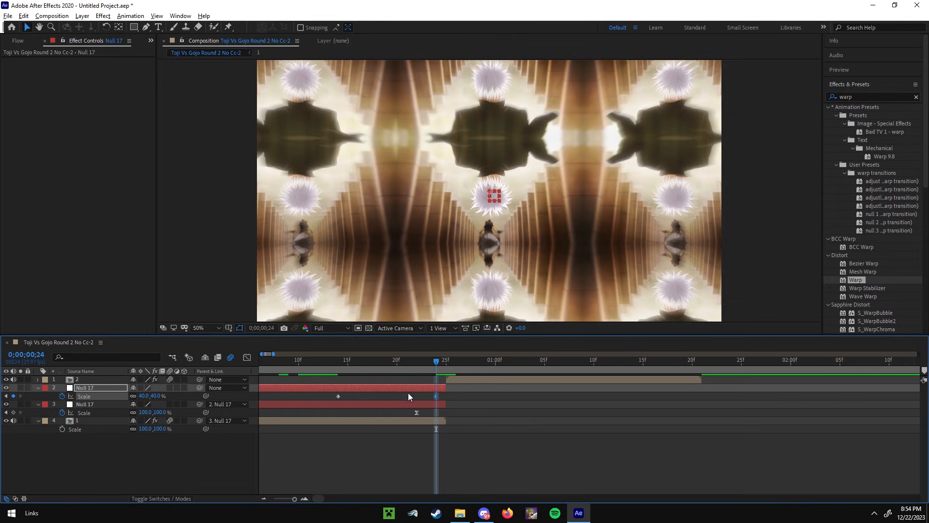
- Move the upper null's 40% Scale keyframe to frame 25 and apply Easy Ease to both of its keyframes
drag(437, 395, 316, 399)
click(466, 404)
scroll(451, 403, down, 3)
key(F9)
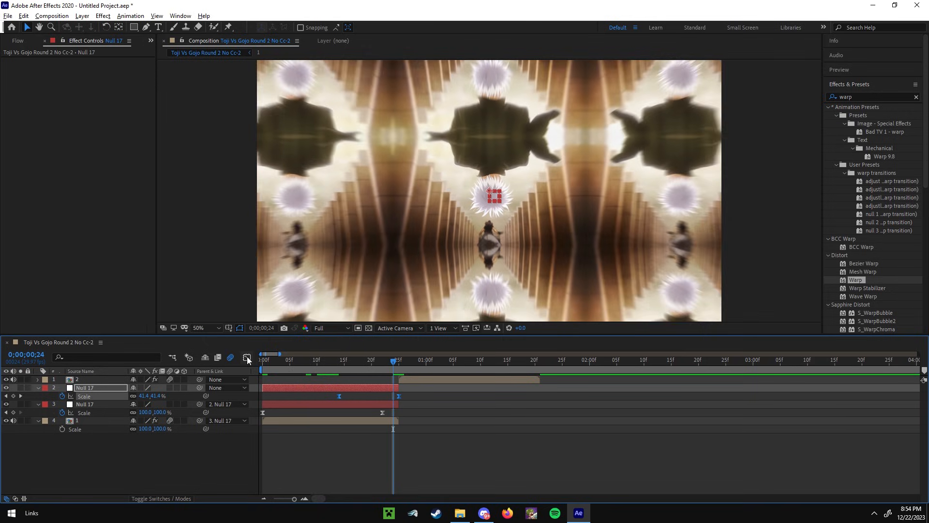
- Shape the upper null's Scale curve to stay nearly flat at first and drop steeply at the end of clip 1
click(247, 358)
drag(343, 361, 261, 363)
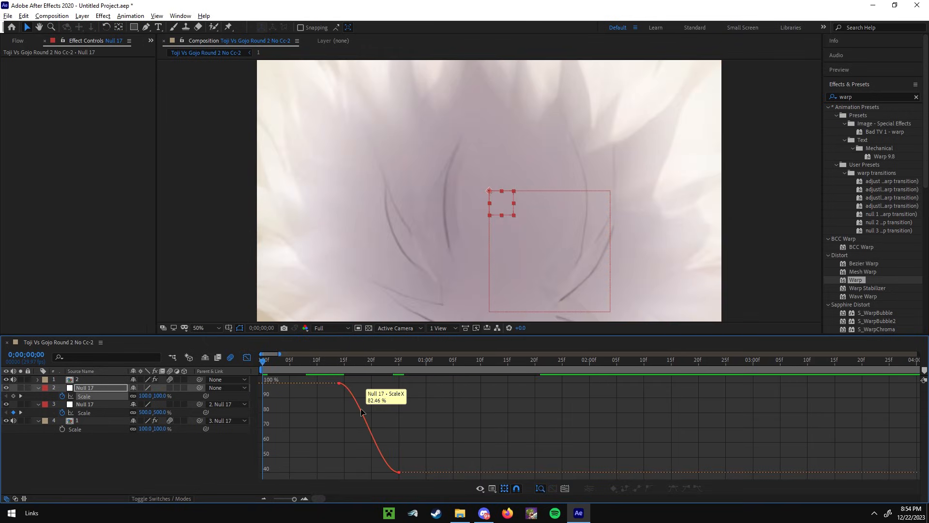
click(363, 410)
scroll(366, 427, up, 2)
drag(415, 472, 450, 388)
drag(369, 386, 437, 385)
click(247, 357)
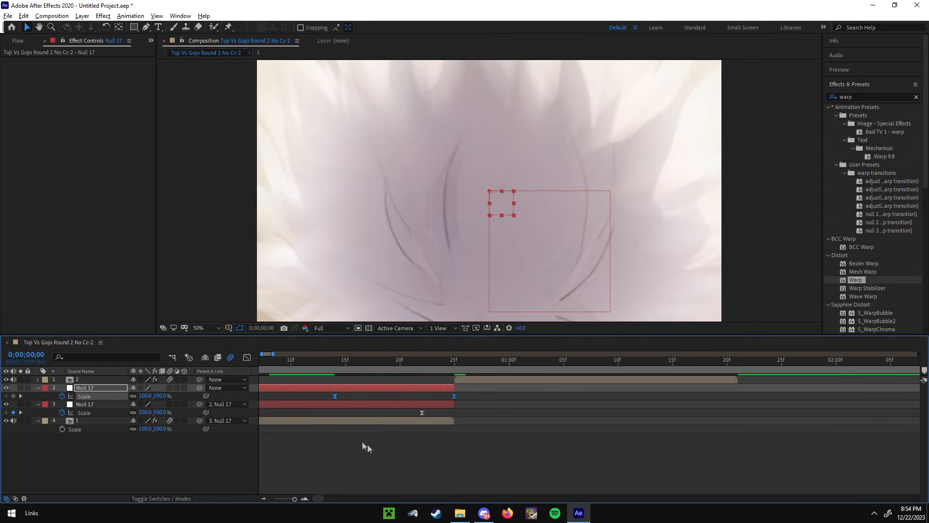
- Preview the zoom-out animation through the cut from clip 1 to clip 2
click(367, 444)
scroll(349, 420, down, 2)
drag(301, 362, 270, 364)
key(space)
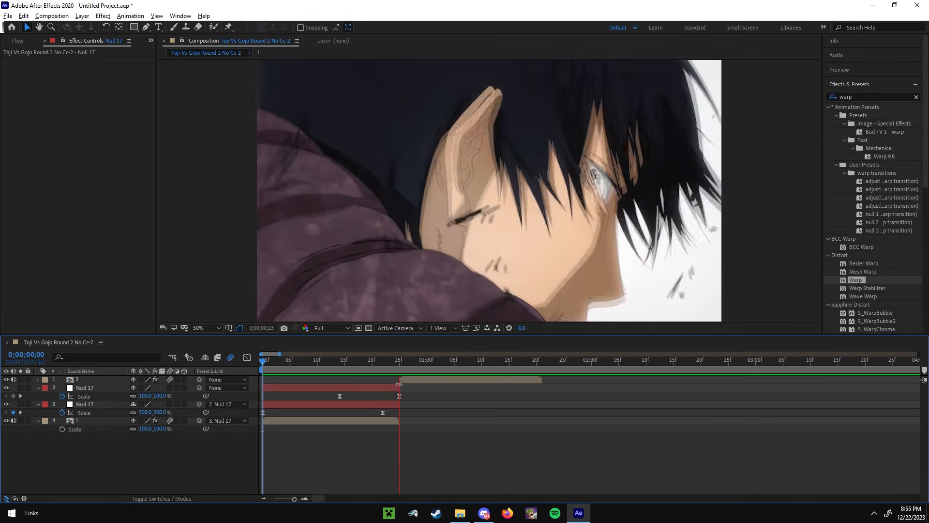
key(space)
- Add an adjustment layer above the nulls and trim it to end at frame 25, where clip 2 starts
click(300, 390)
right_click(255, 392)
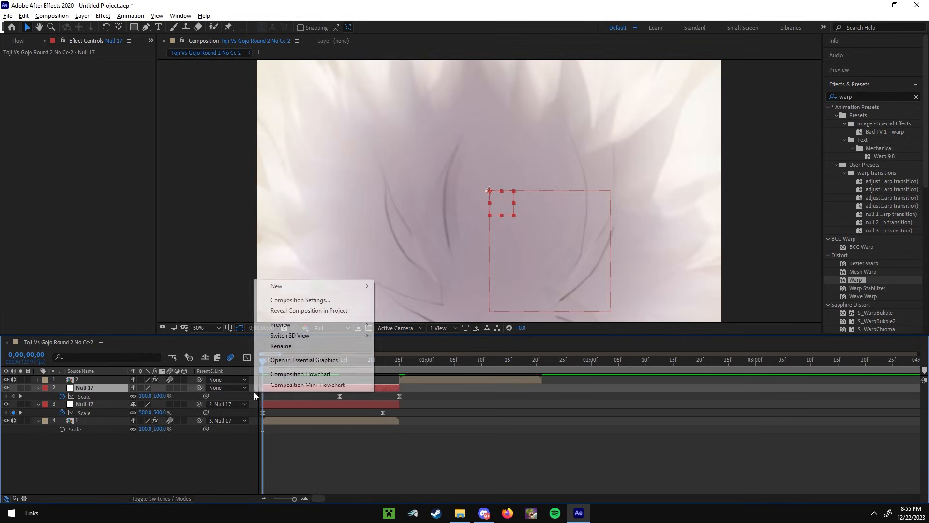
mouse_move(322, 293)
click(417, 364)
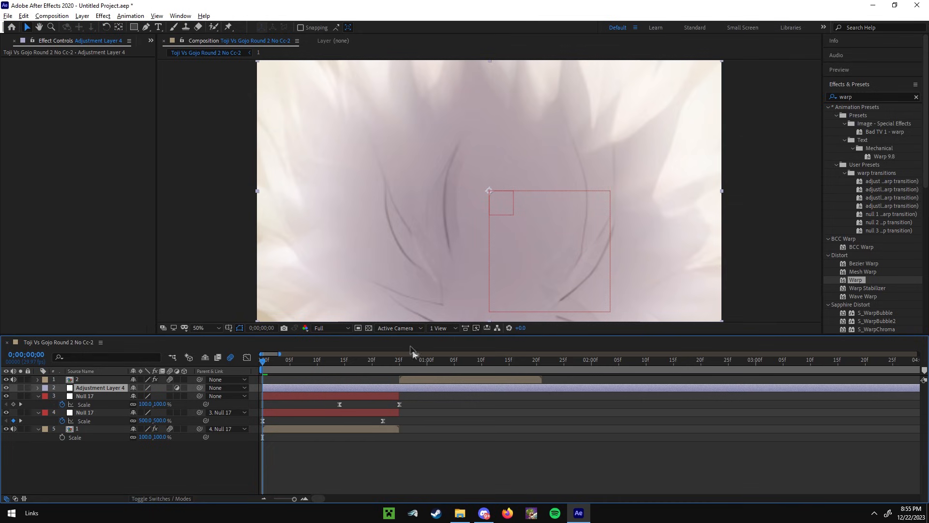
click(400, 361)
key(ctrl+shift+d)
key(Delete)
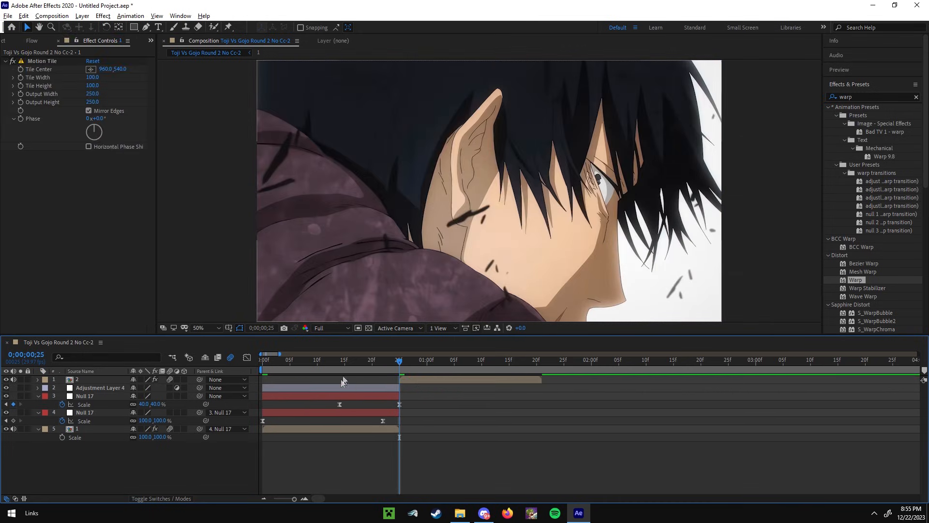
- Apply the Warp effect to the adjustment layer, with Warp Style FishEye and Bend 0
drag(349, 360, 199, 381)
click(311, 388)
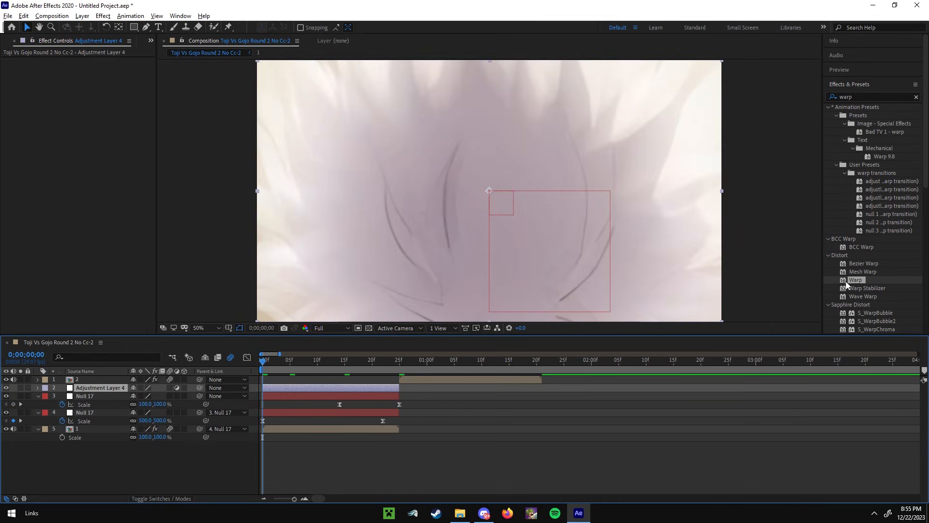
double_click(855, 281)
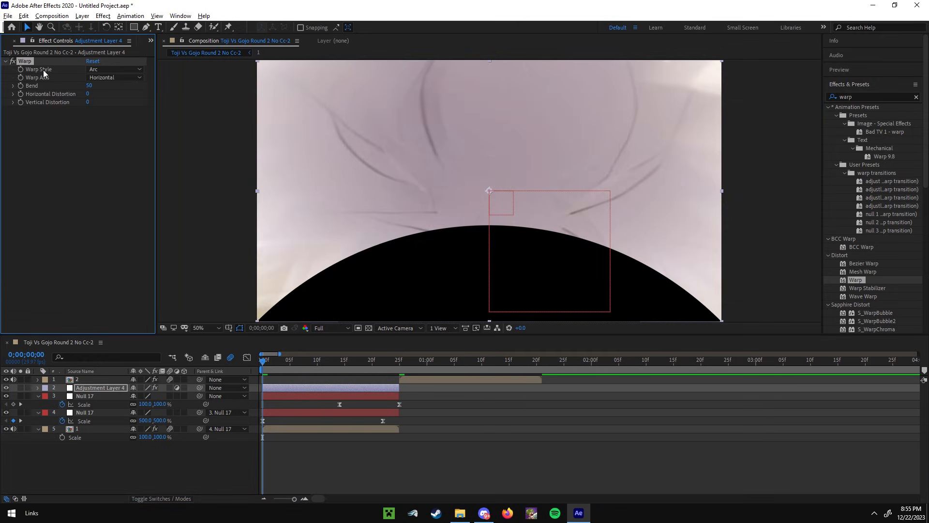
click(108, 70)
click(116, 197)
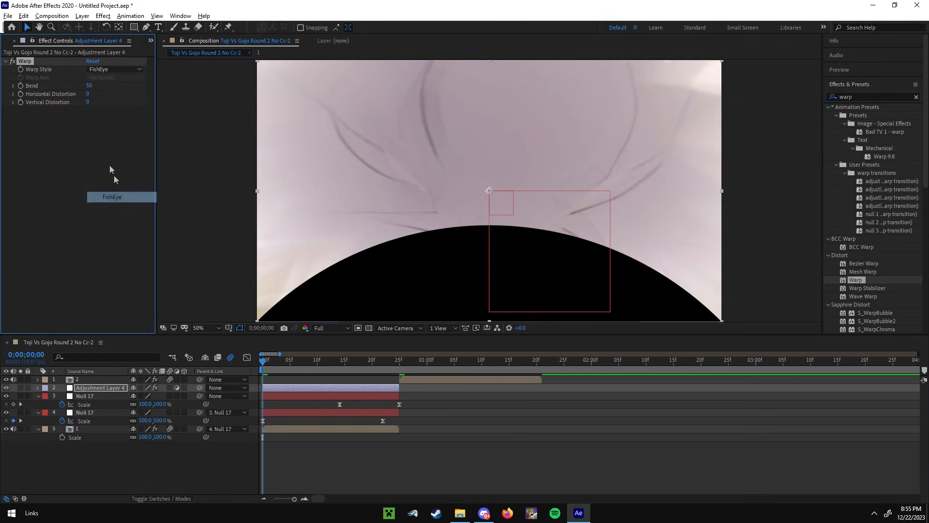
click(89, 86)
text(0)
key(Return)
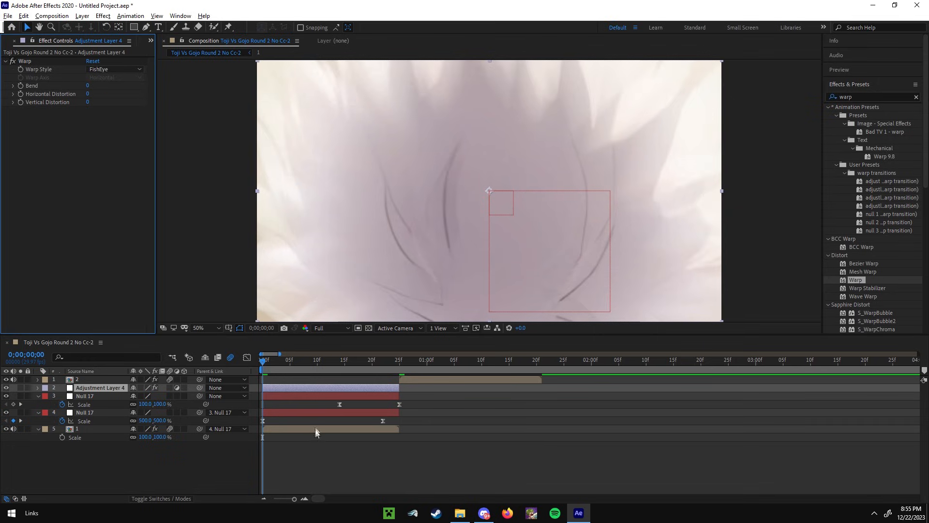
- Keyframe the Warp's Bend at 0 on frame 14 and at -100 on frame 25
scroll(315, 432, up, 2)
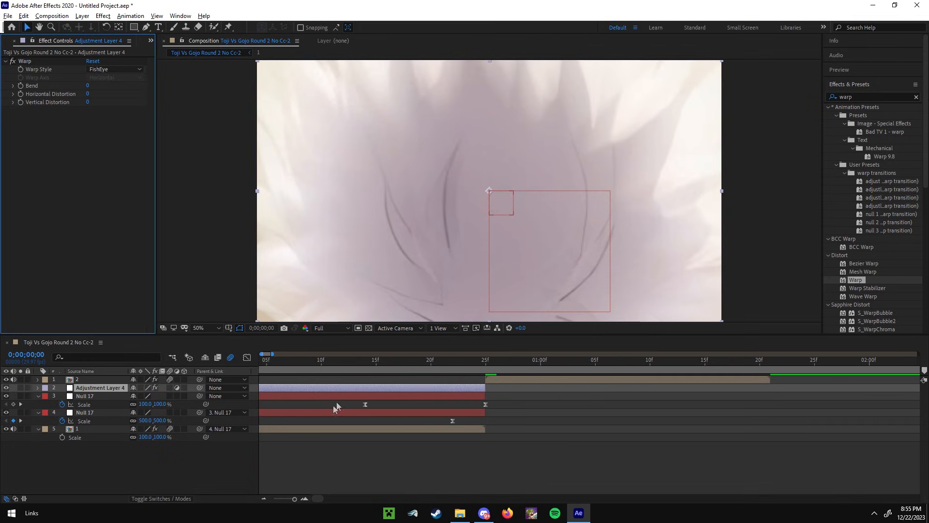
click(365, 360)
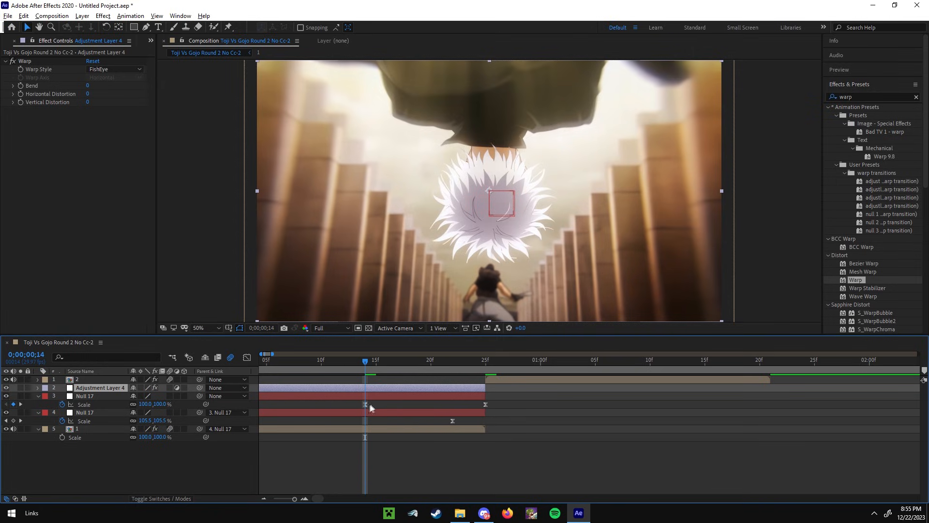
click(20, 86)
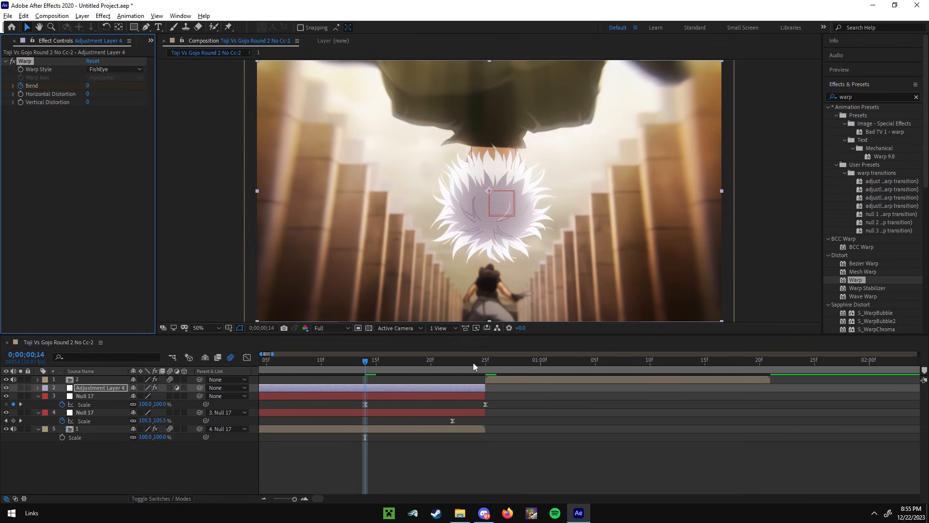
click(485, 361)
click(401, 454)
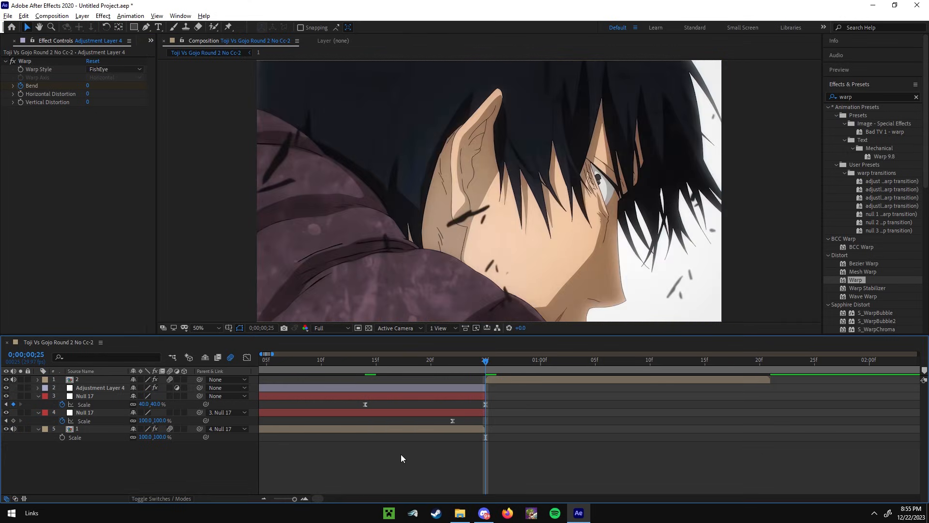
click(87, 85)
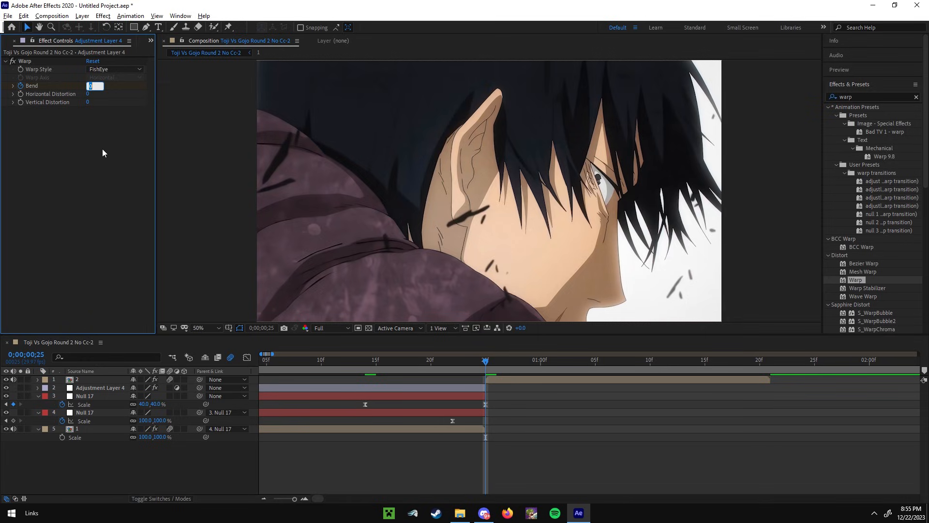
text(-100)
key(Return)
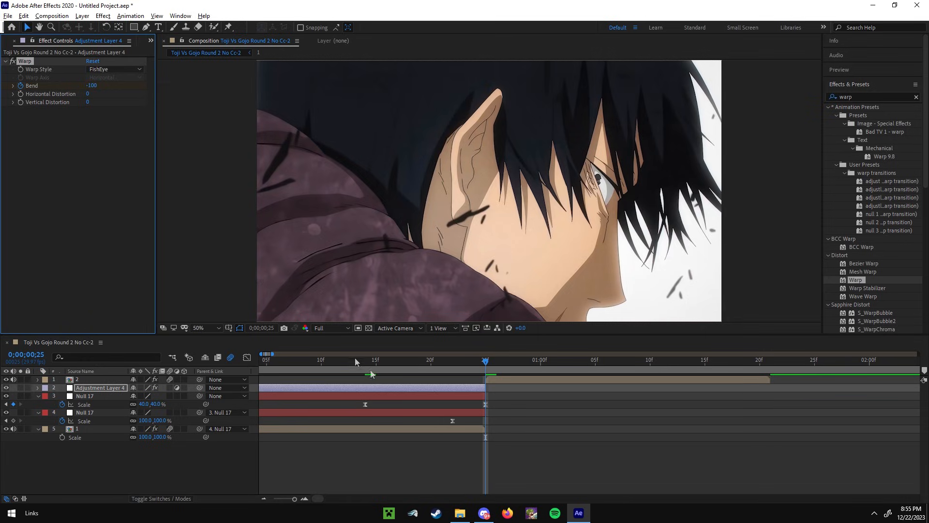
- Reveal the adjustment layer's two Bend keyframes and apply Easy Ease to both
scroll(415, 411, down, 2)
key(u)
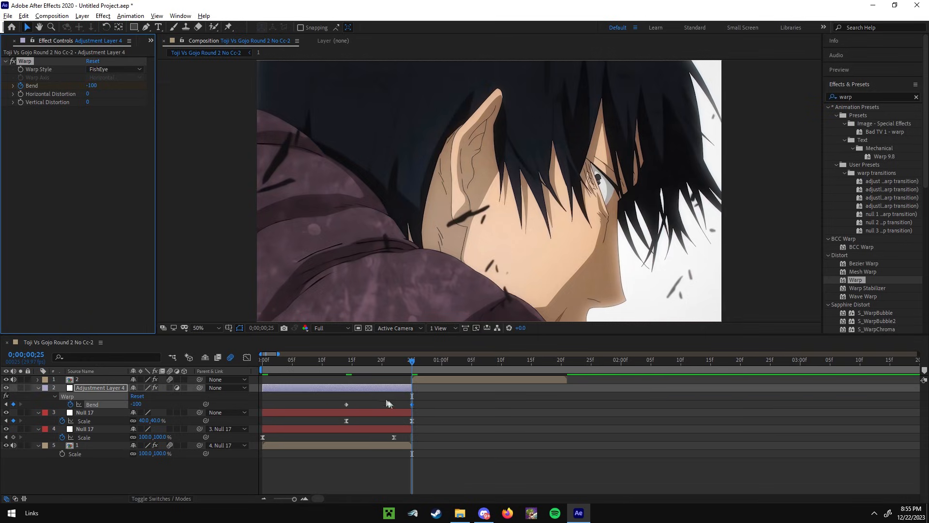
drag(333, 400, 419, 407)
- Shape the Bend curve to stay nearly flat at first and drop steeply just before frame 25
click(247, 357)
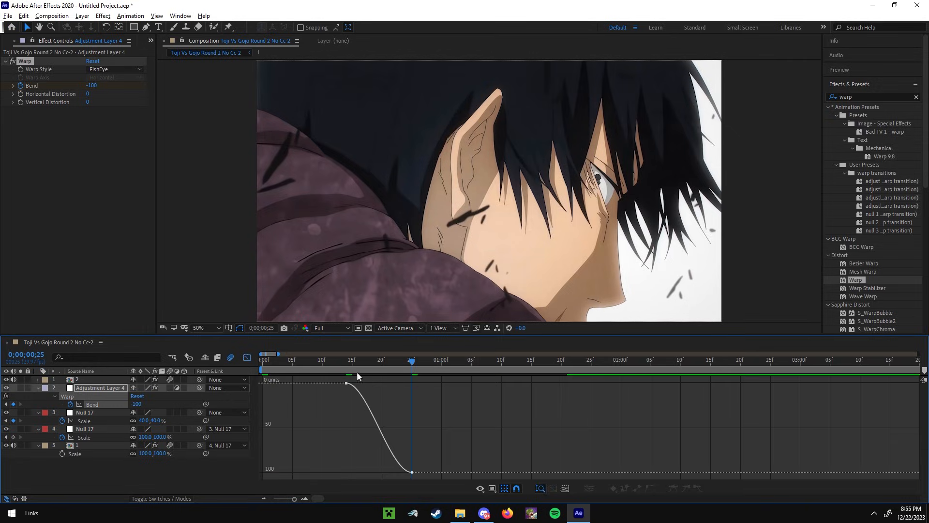
click(280, 362)
click(373, 416)
scroll(377, 417, up, 1)
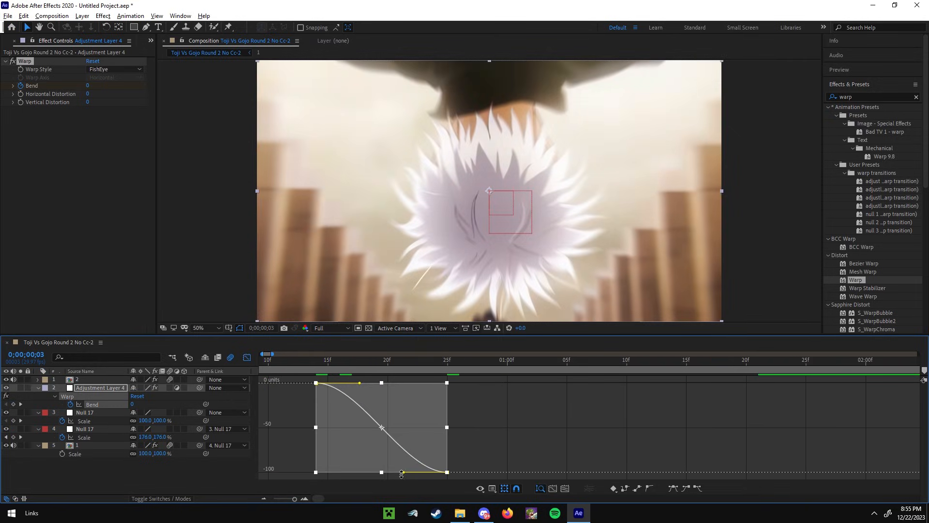
drag(403, 473, 443, 388)
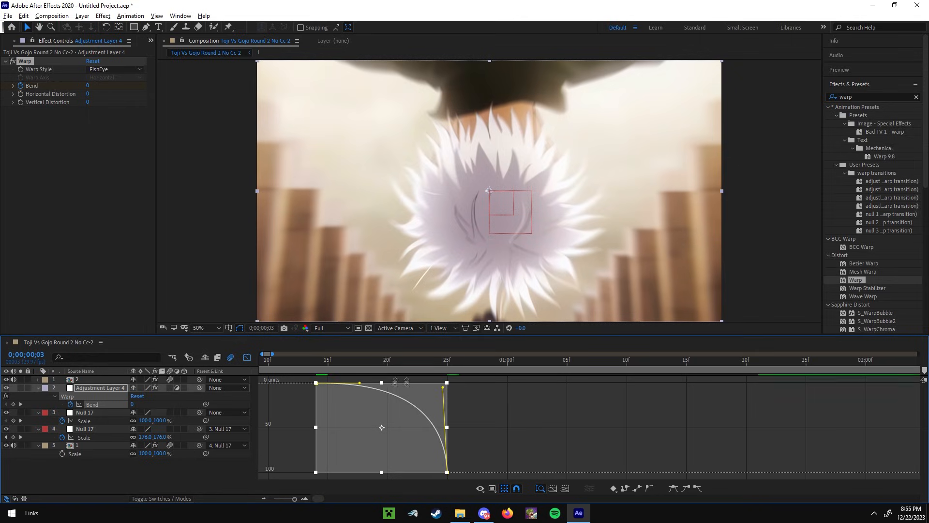
drag(360, 384, 433, 384)
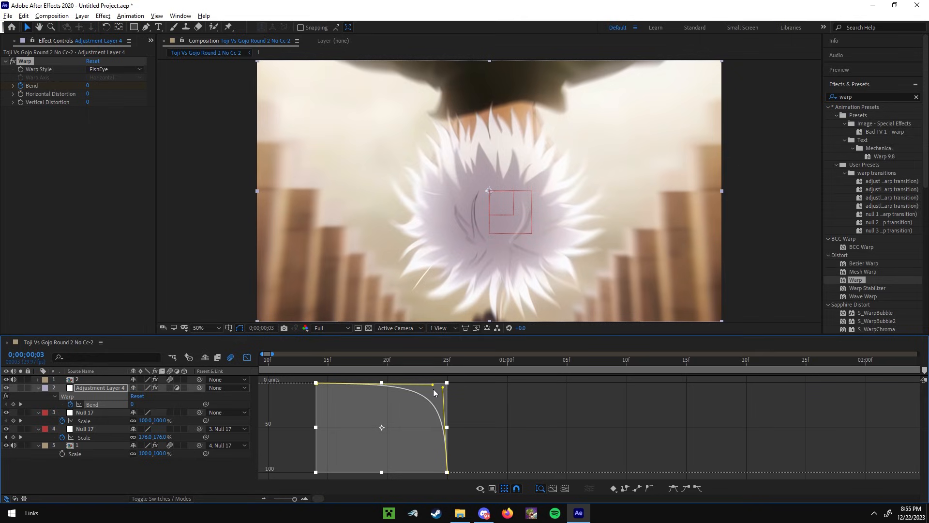
click(247, 357)
click(392, 452)
scroll(390, 449, down, 2)
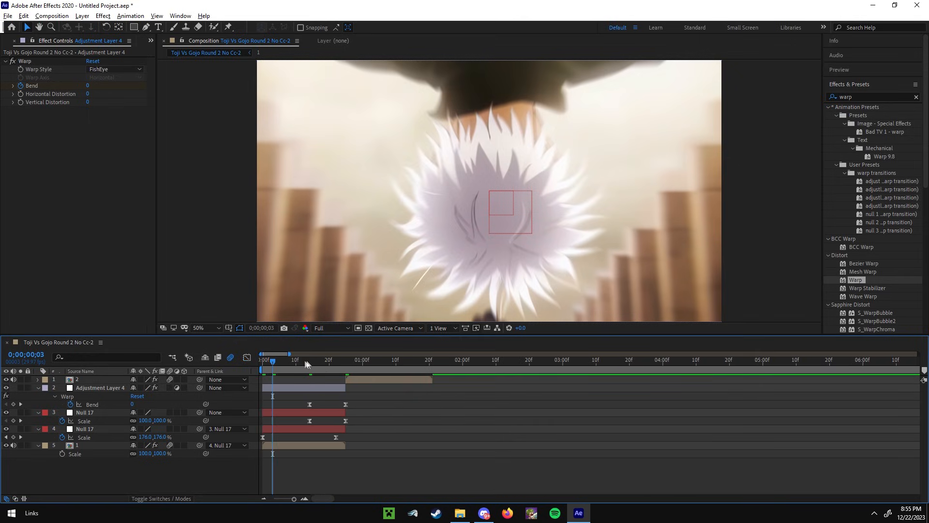
- Preview the warped zoom-out from the first frame through the cut into clip 2
drag(300, 363, 262, 363)
key(space)
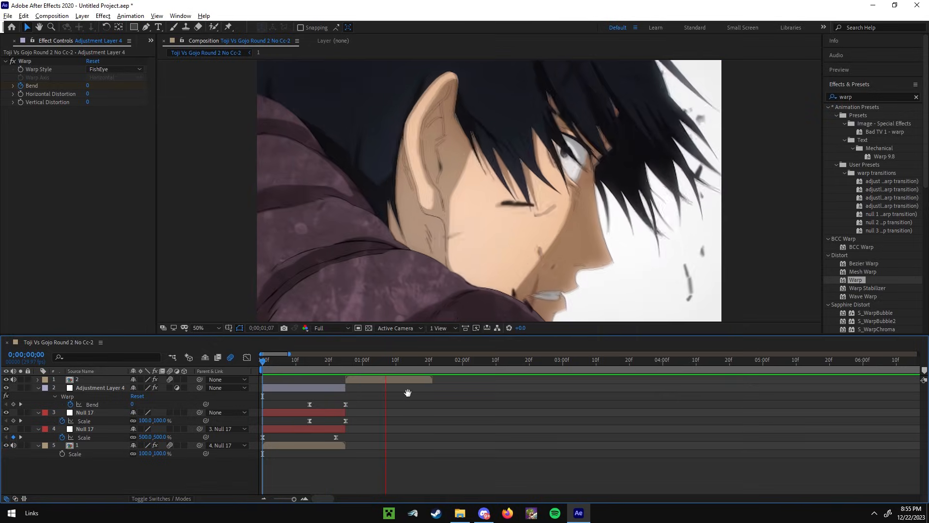
key(space)
key(space)
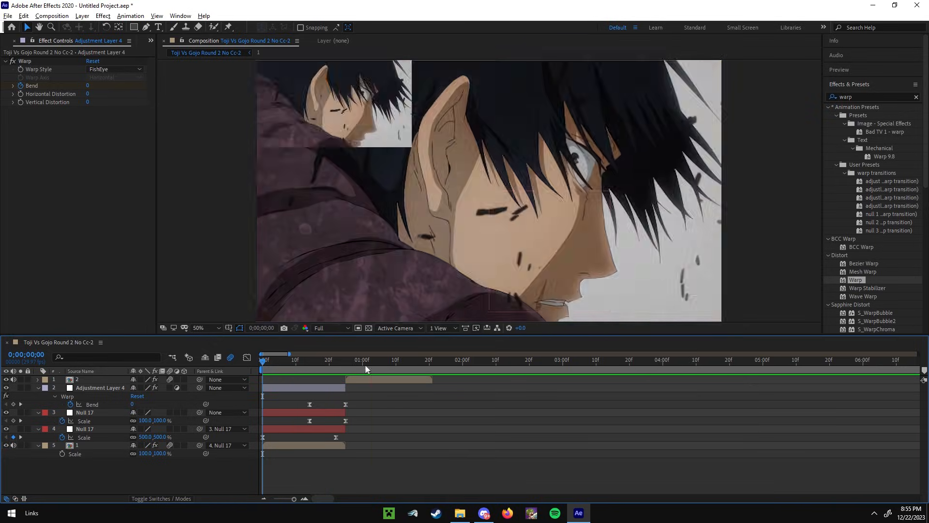
key(space)
drag(317, 360, 220, 366)
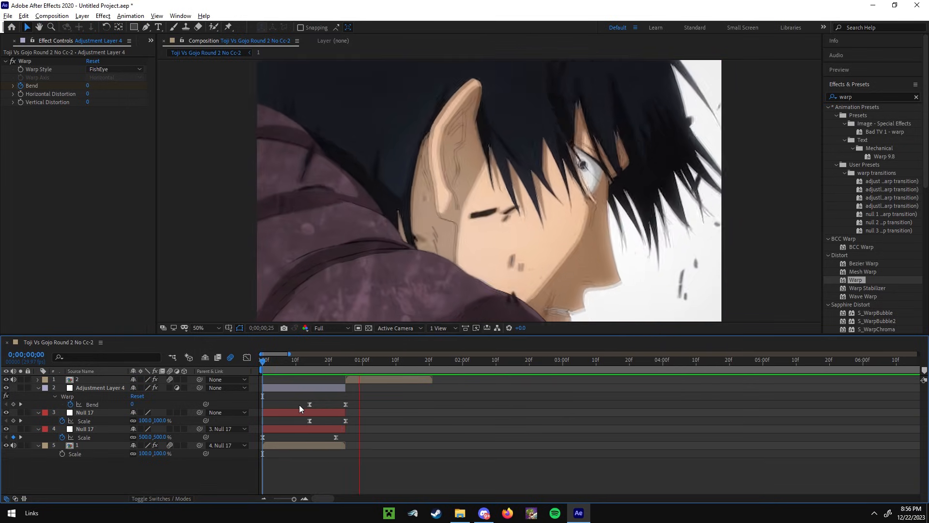
key(space)
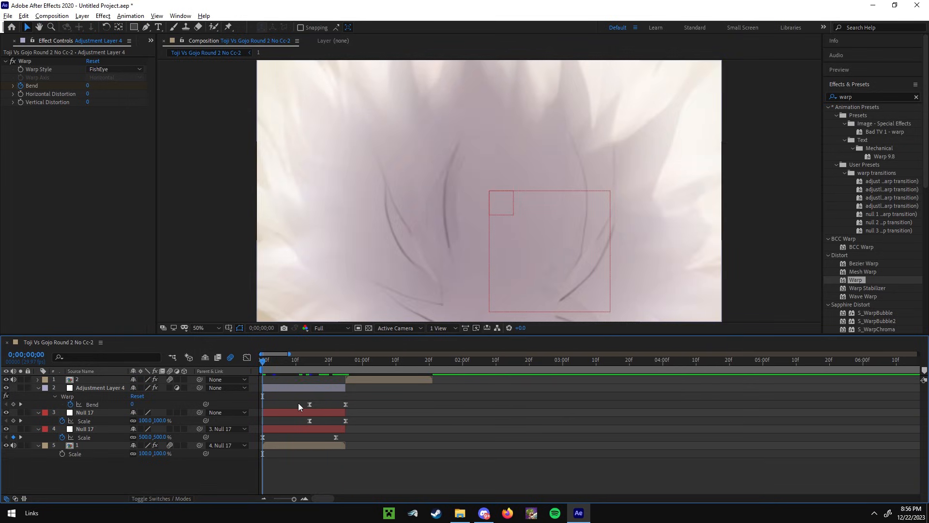
- Add a null above clip 2 and trim it to clip 2's span, from frame 25 to 0;00;01;21
scroll(315, 401, up, 1)
click(376, 363)
click(387, 379)
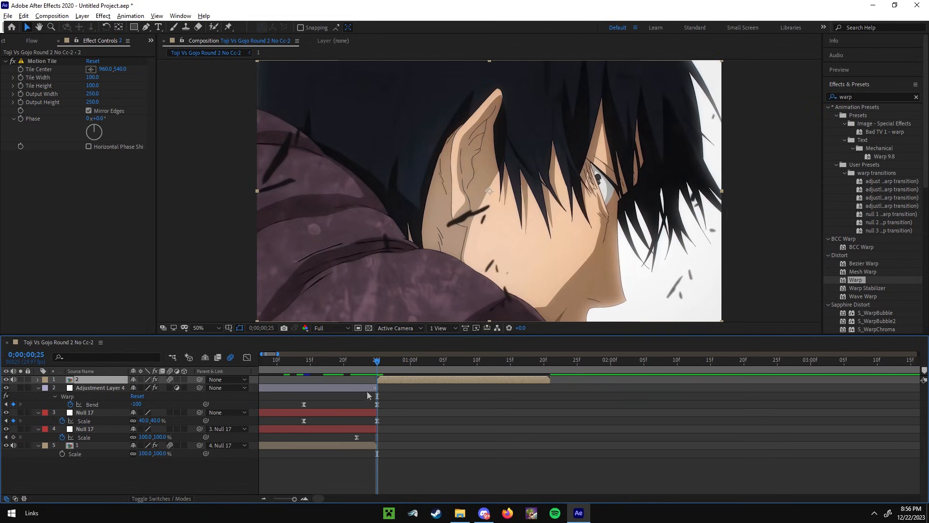
right_click(254, 383)
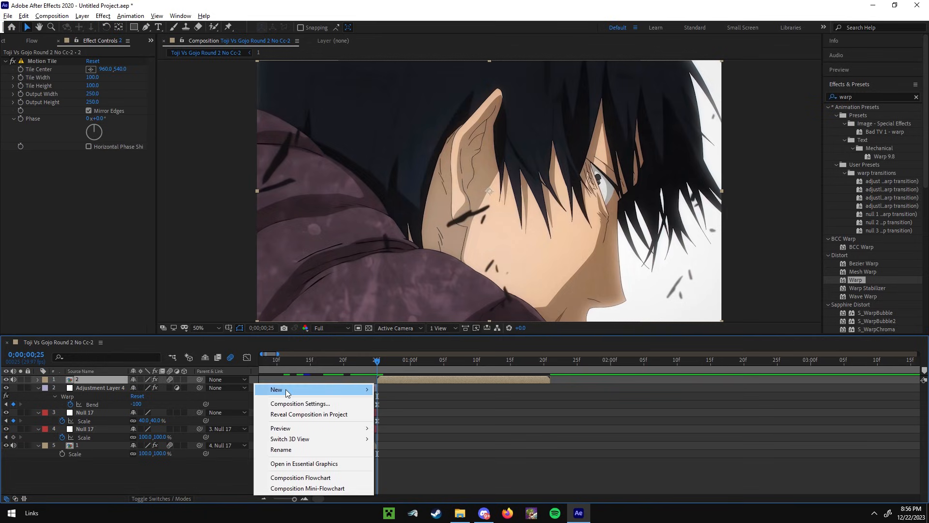
mouse_move(280, 386)
click(415, 447)
key(ctrl+shift+d)
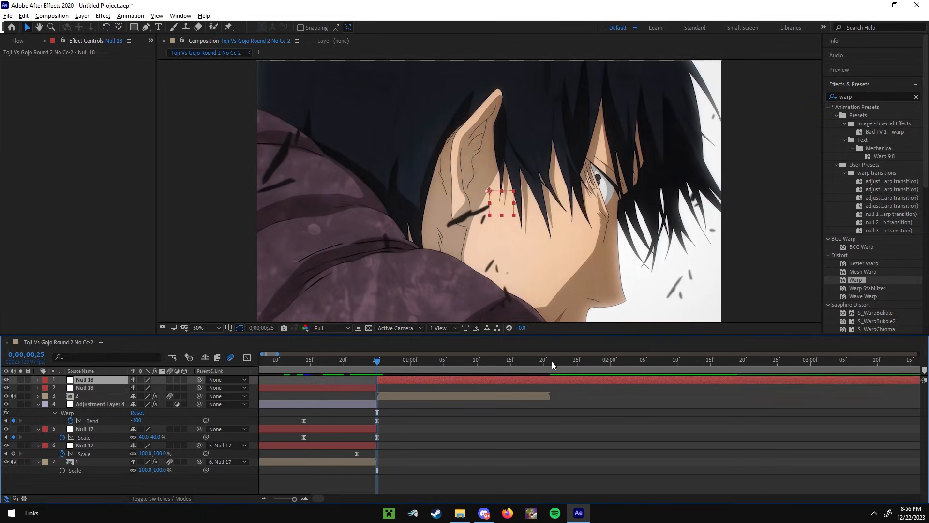
click(551, 361)
key(ctrl+shift+d)
key(Delete)
click(330, 387)
key(Delete)
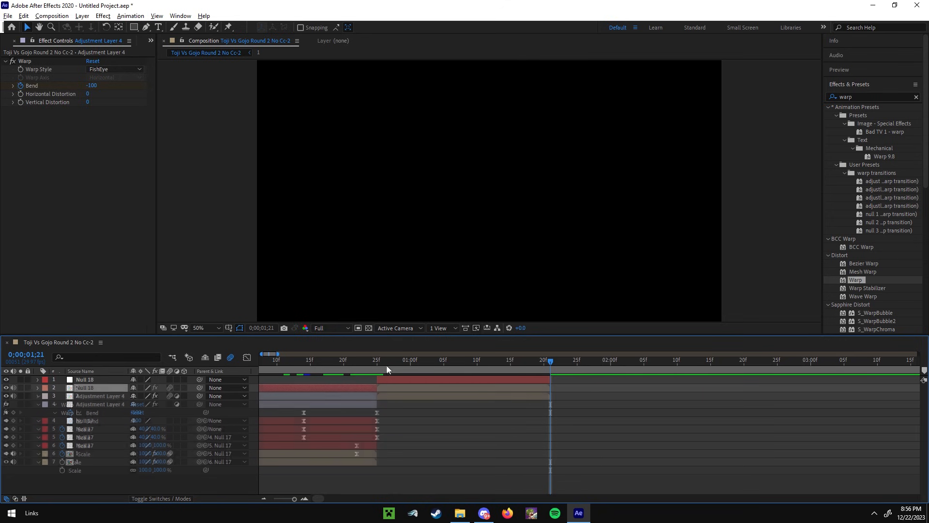
- Duplicate the new null, then parent clip 2 to the lower null and the lower null to the upper one
click(386, 364)
click(408, 379)
key(ctrl+d)
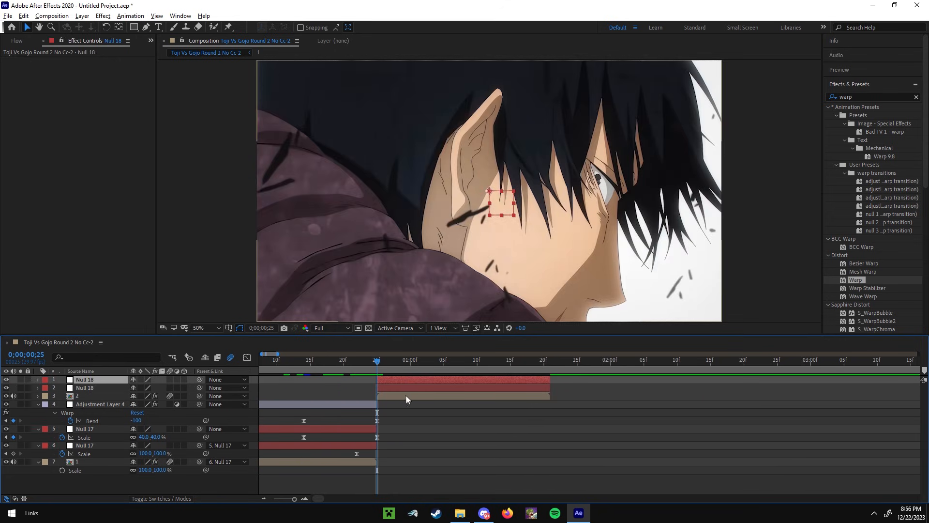
click(405, 395)
drag(200, 397, 196, 382)
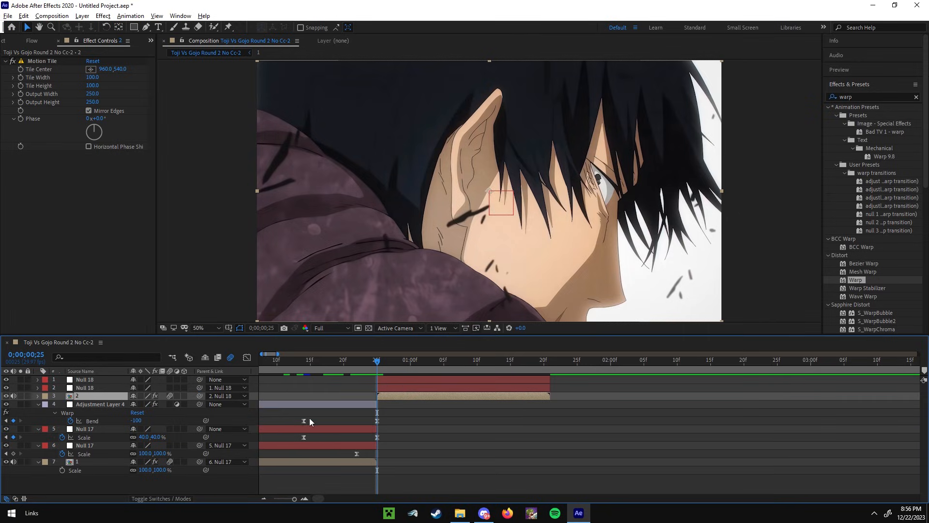
- Copy the Scale keyframes of clip 1's lower null onto clip 2's lower null, starting at frame 25
key(minus)
drag(344, 451, 260, 455)
click(371, 387)
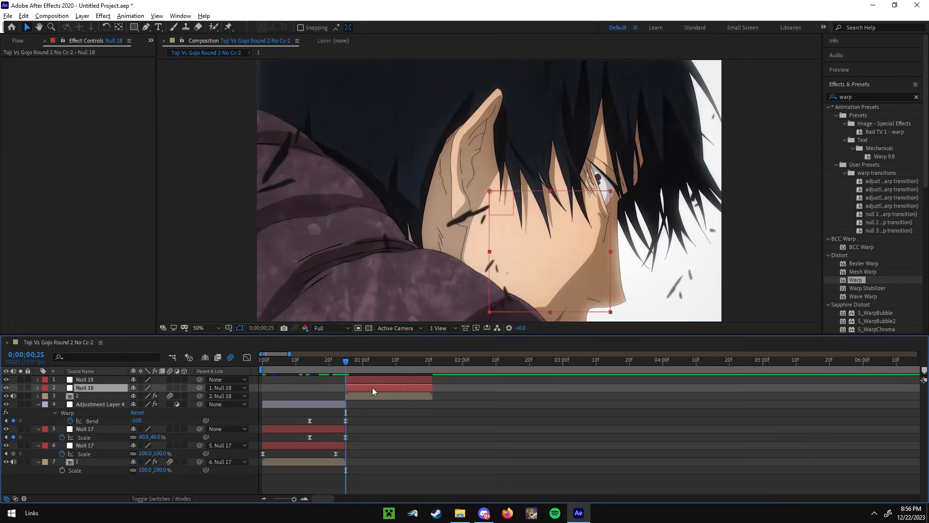
- Copy the Scale keyframes of clip 1's upper null onto clip 2's upper null and shift them to finish at clip 2's end
drag(356, 437, 296, 438)
key(ctrl+c)
click(405, 379)
key(ctrl+v)
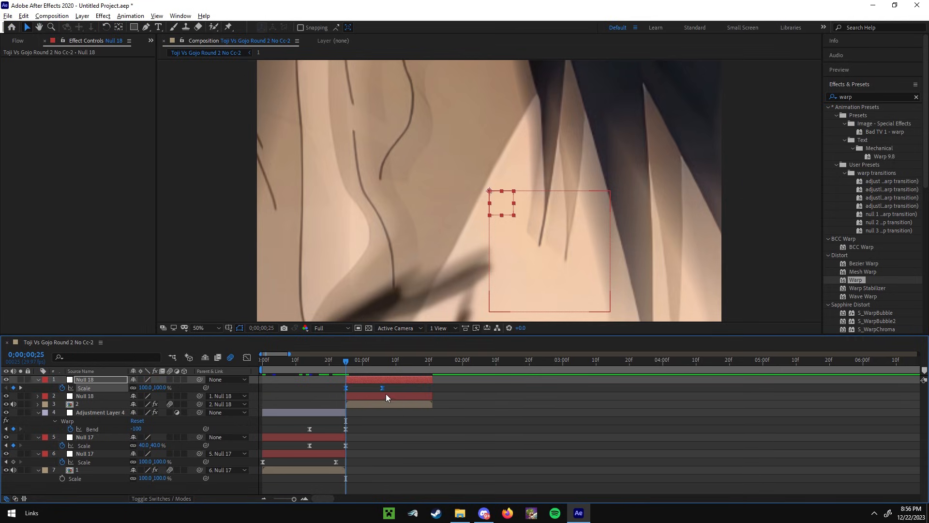
drag(382, 388, 431, 394)
- Preview the zoom animation of both clips from the first frame
drag(357, 368, 193, 374)
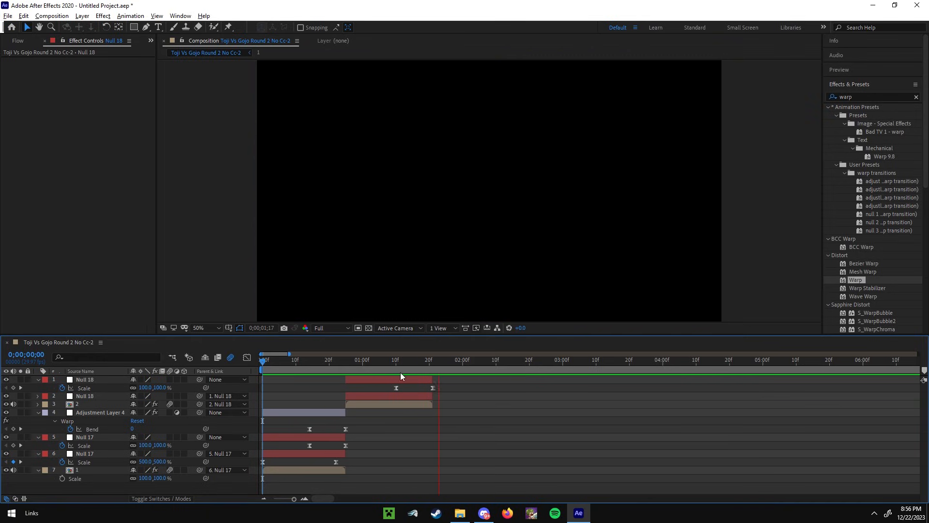
key(space)
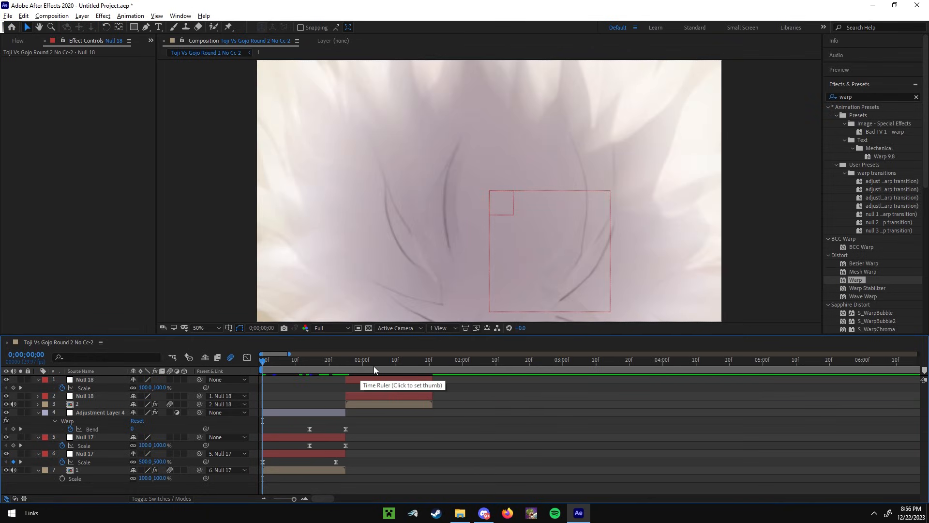
- Add an adjustment layer above clip 2's nulls and trim it to clip 2's span, from frame 25 to 0;00;01;21
click(345, 365)
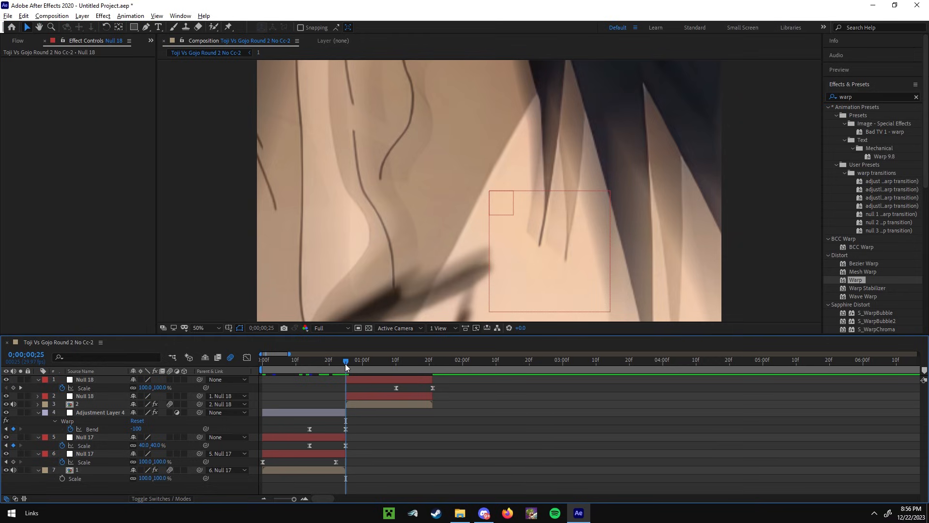
click(356, 382)
right_click(257, 397)
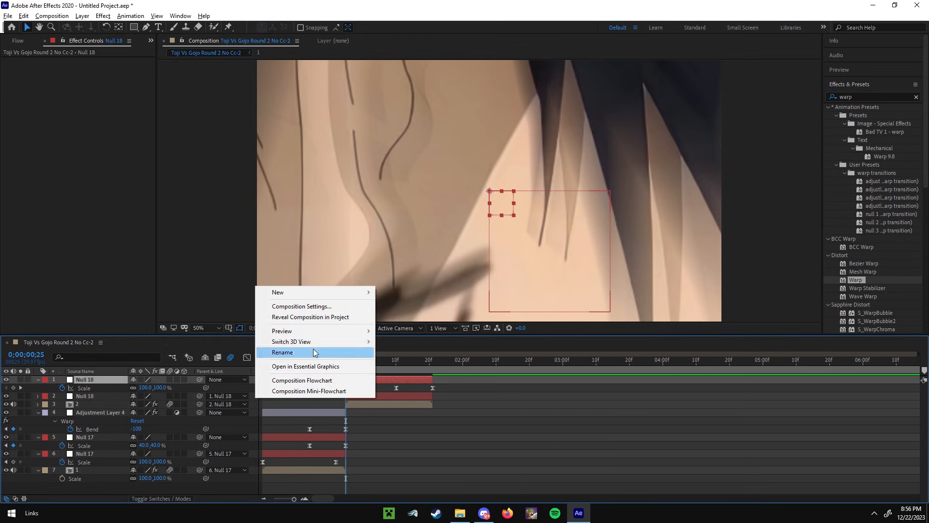
mouse_move(343, 293)
click(414, 371)
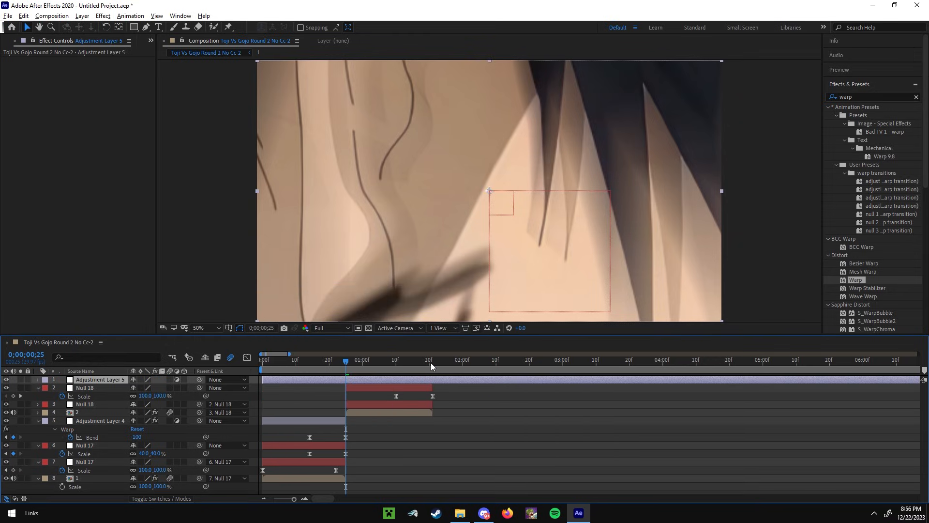
key(ctrl+shift+d)
click(431, 362)
key(ctrl+shift+d)
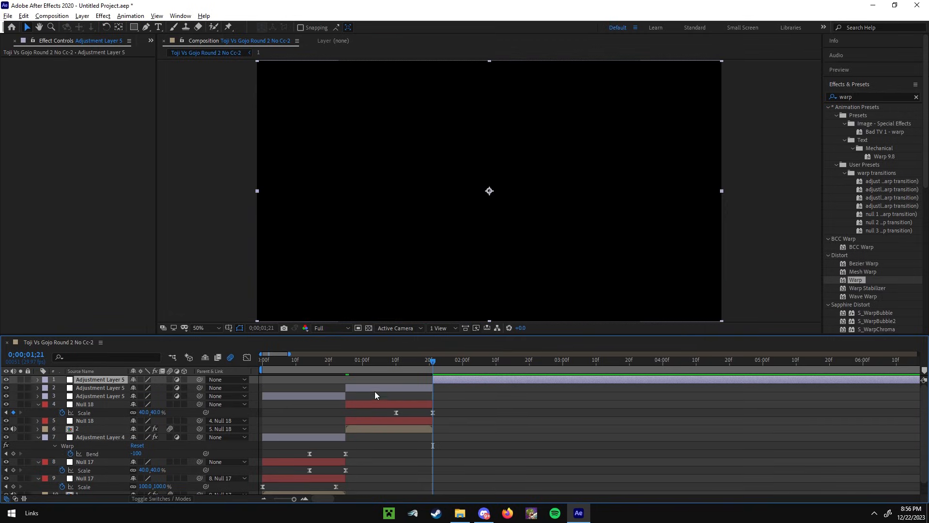
key(Delete)
click(336, 388)
key(Delete)
click(349, 361)
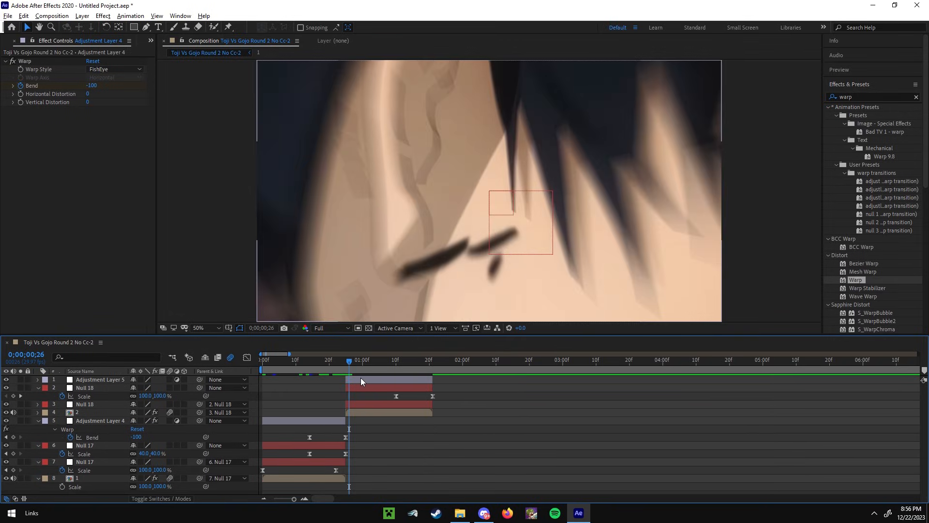
- Apply the Warp effect to clip 2's adjustment layer and set its warp style to FishEye
click(361, 377)
double_click(856, 279)
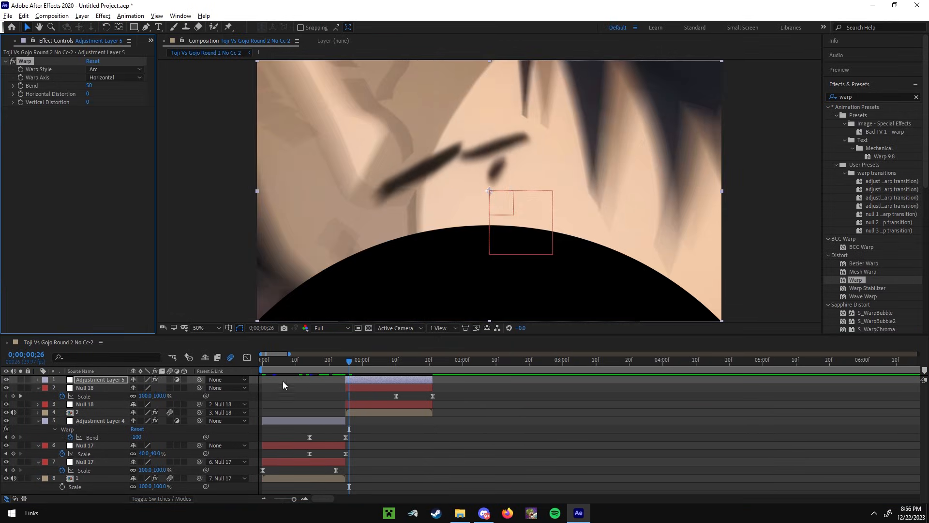
scroll(289, 381, up, 2)
drag(409, 361, 402, 361)
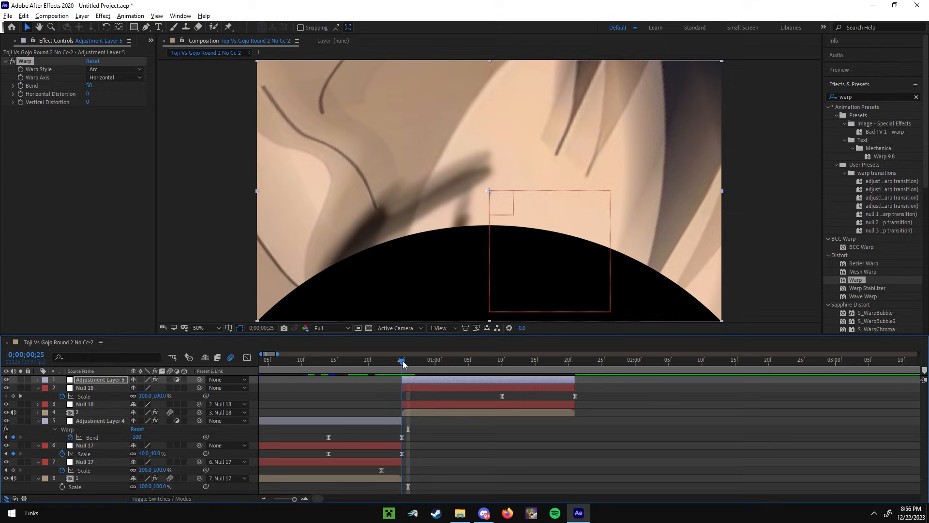
click(117, 69)
click(140, 195)
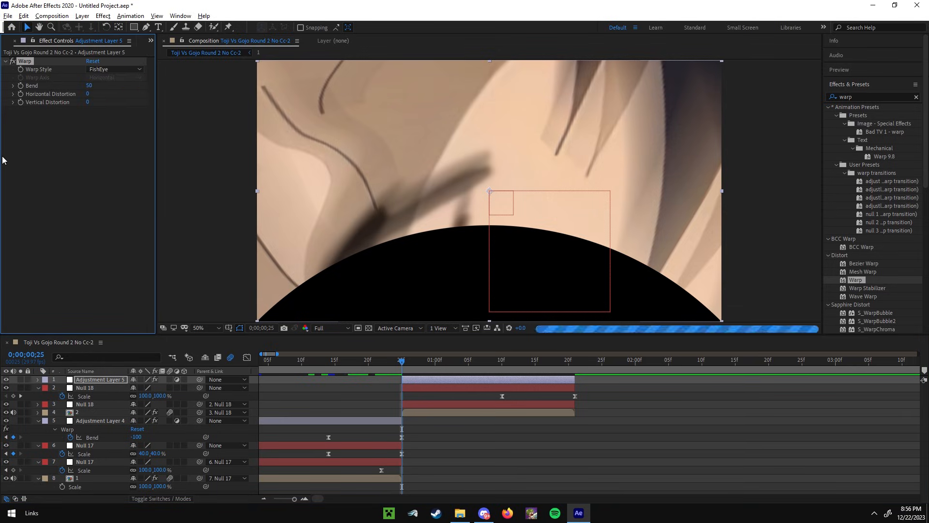
- Set the Warp Bend on clip 2's adjustment layer to -100 and keyframe it at frame 25
click(89, 85)
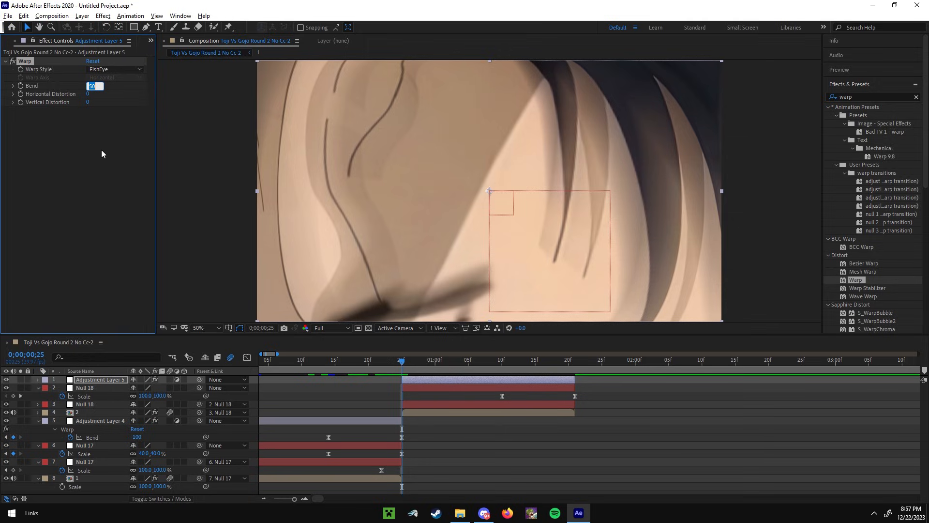
text(-100)
key(Return)
click(21, 86)
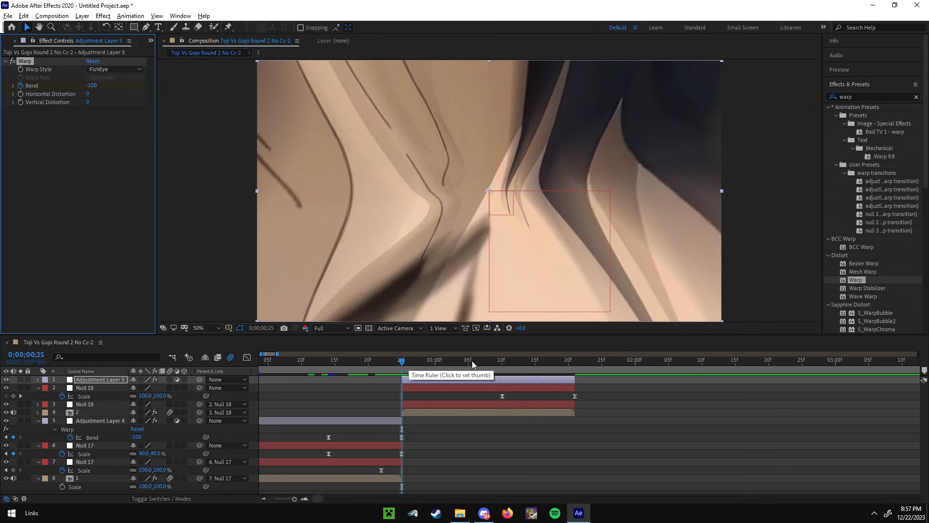
- Add a Bend keyframe of 0 at 0;00;01;08 on clip 2's adjustment layer
drag(405, 361, 488, 359)
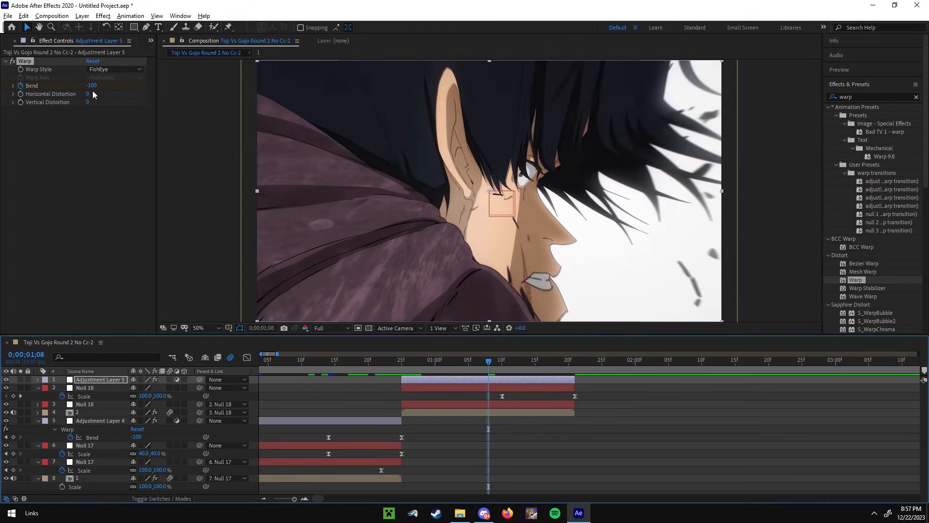
click(92, 86)
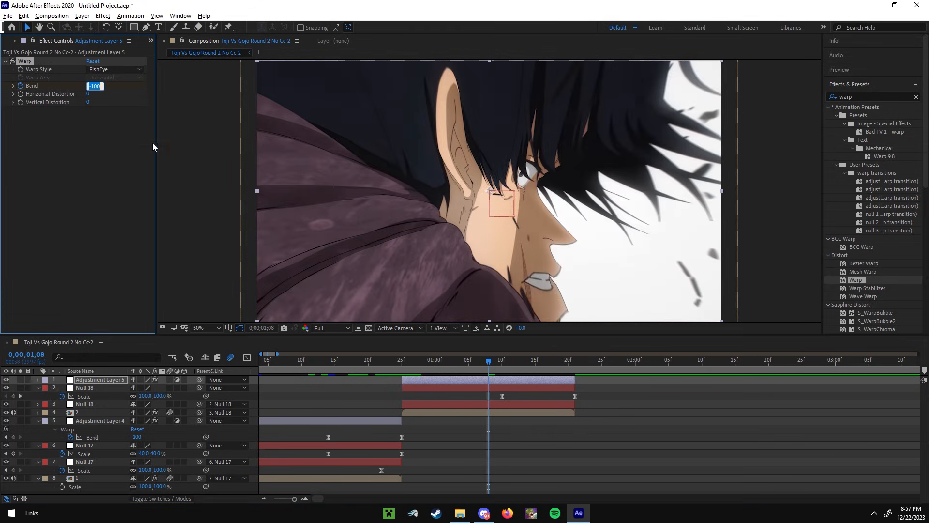
text(0)
click(483, 450)
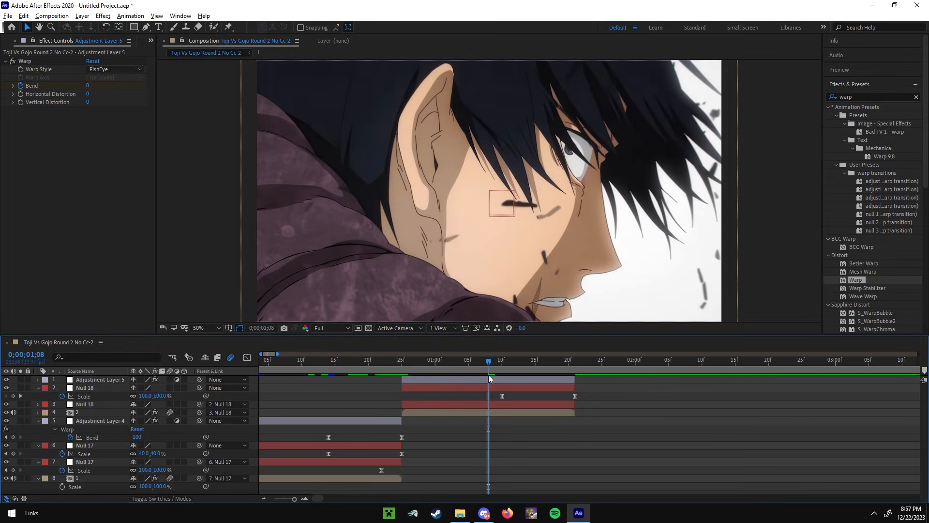
- Reveal the keyframes of clip 2's adjustment layer and apply Easy Ease to both Bend keyframes
key(u)
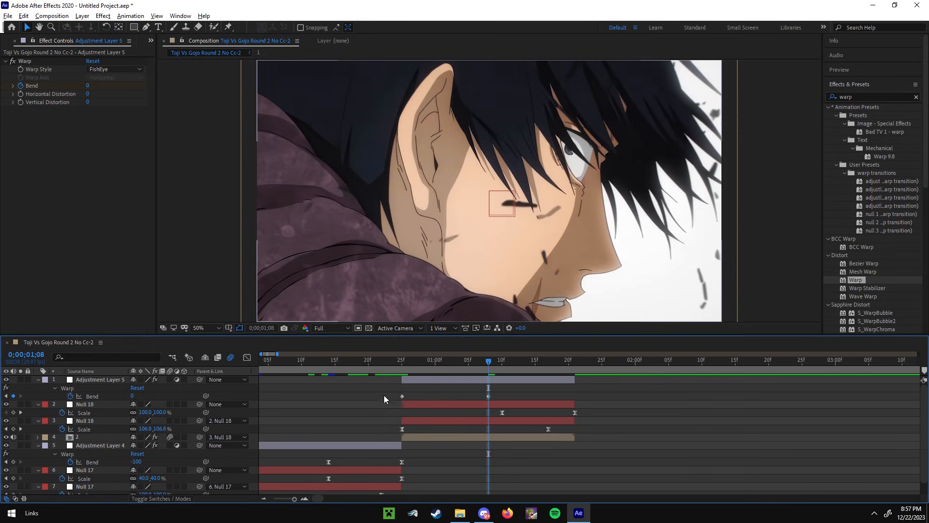
drag(385, 395, 495, 397)
key(F9)
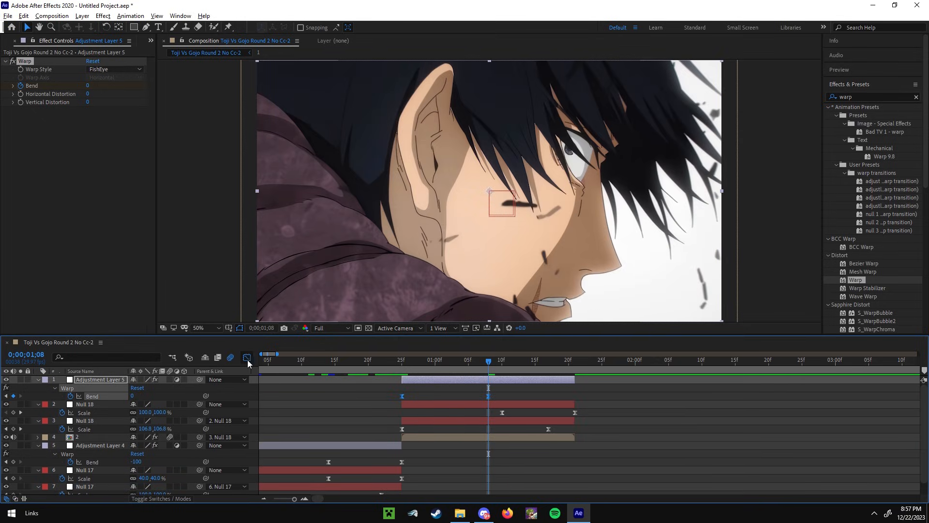
- Shape clip 2's Bend value curve to rise steeply from the first keyframe and flatten out gradually toward the last
click(247, 358)
drag(402, 364, 422, 425)
click(428, 452)
key(equal)
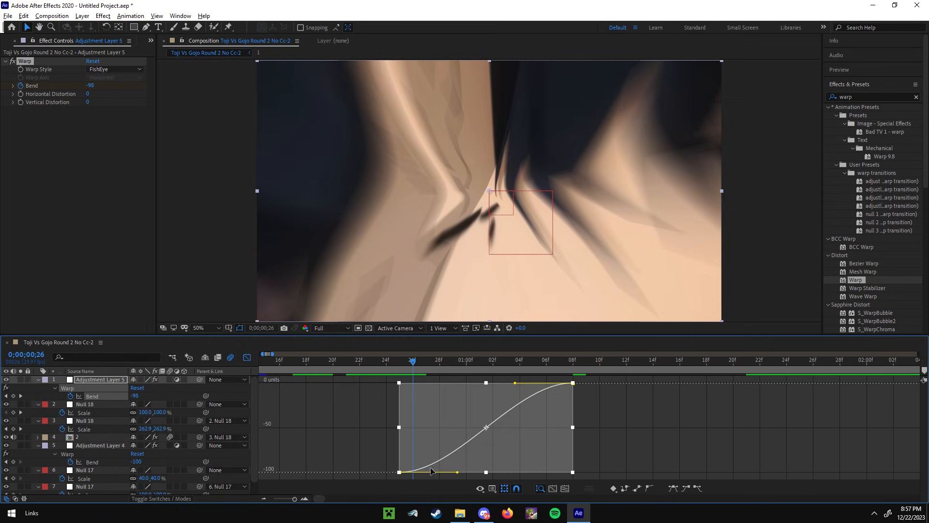
drag(458, 473, 406, 394)
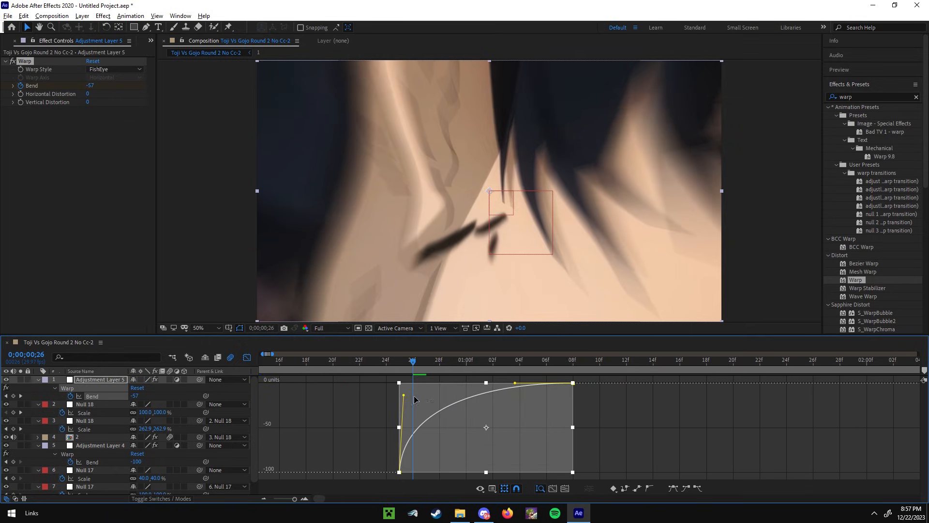
drag(515, 383, 418, 387)
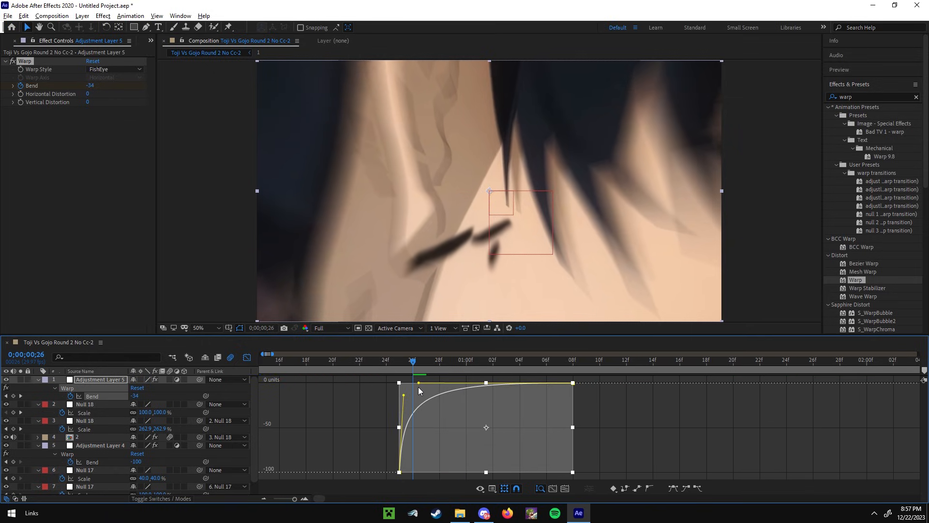
click(247, 358)
click(491, 461)
- Preview the complete warp transition across both clips from the first frame
key(minus)
key(minus)
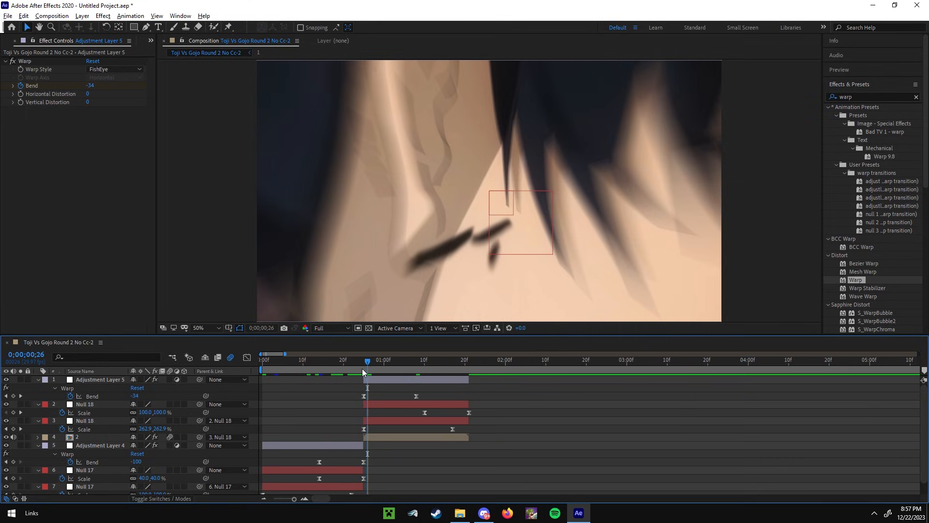
drag(362, 364, 255, 396)
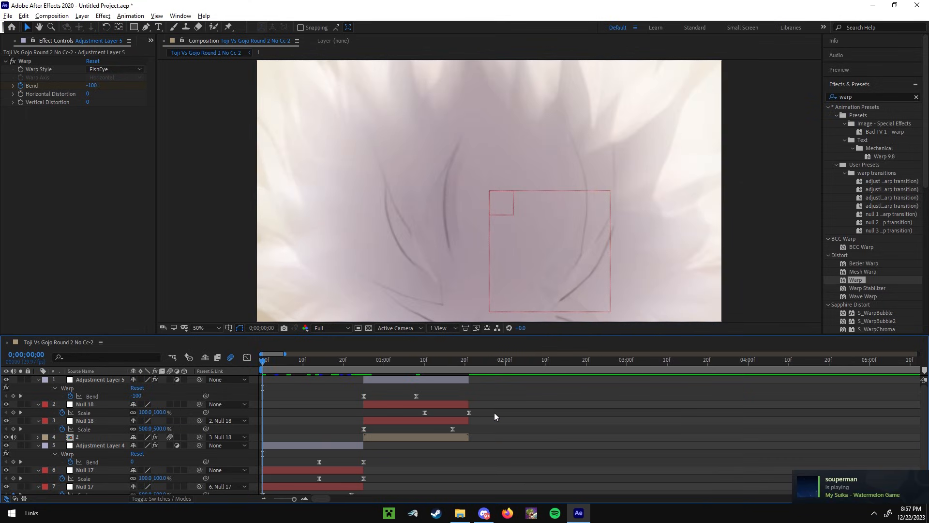
key(space)
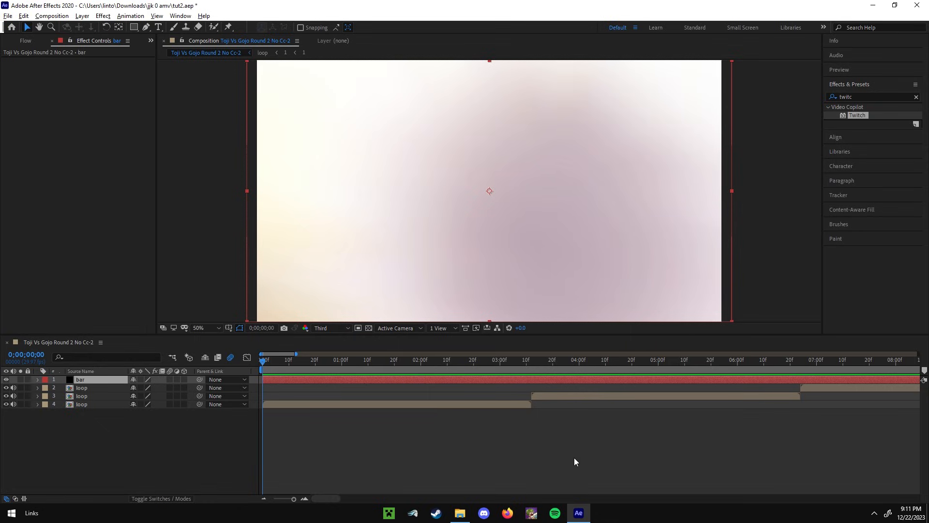
- Play back the finished edit with the looped clips and bar layer from its start
key(space)
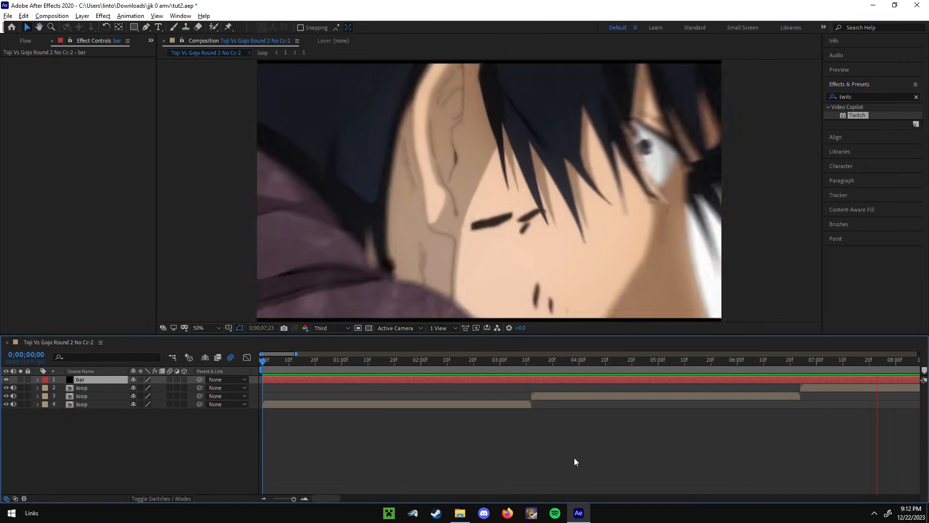
key(space)
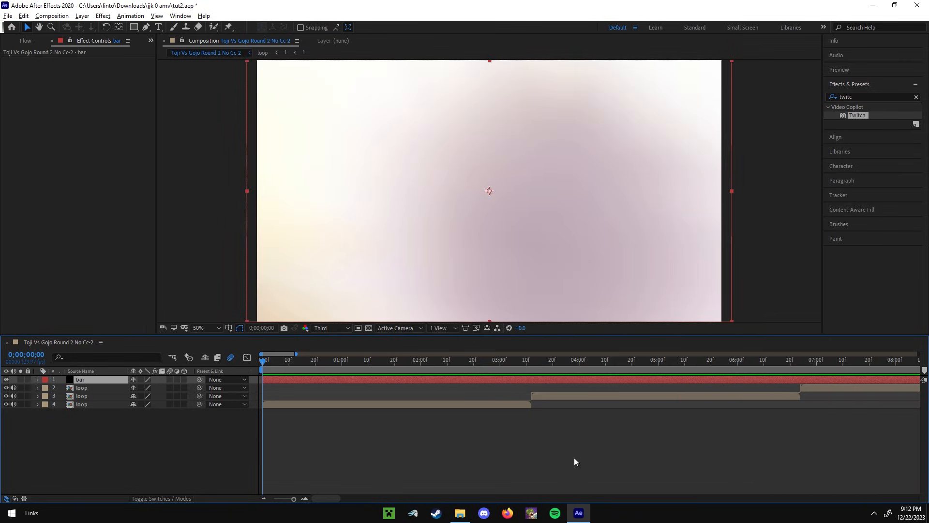